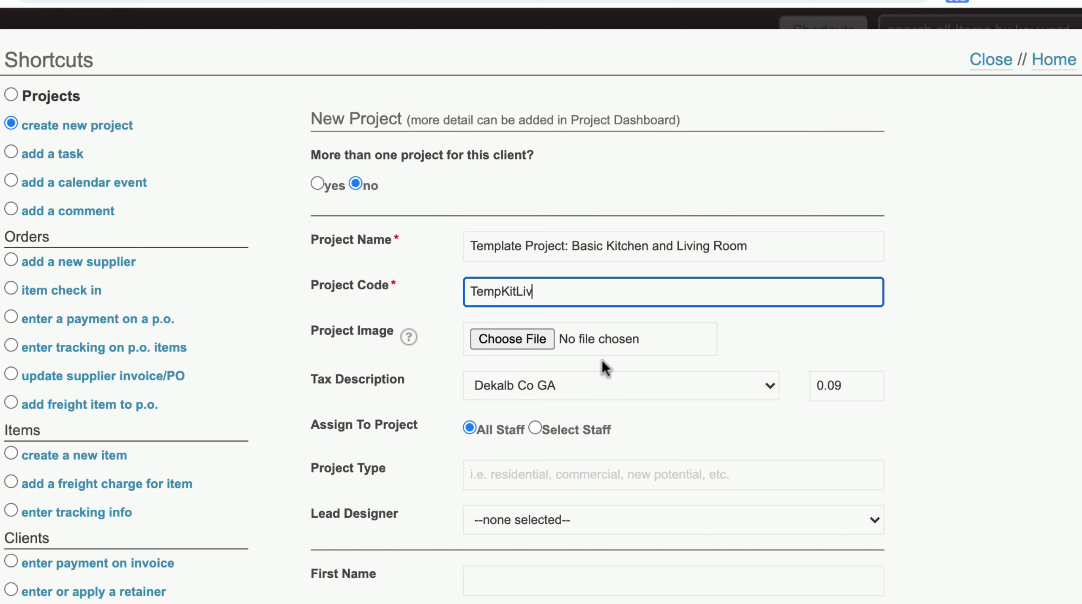
# Step: Set the new project's tax description to Exempt
pyautogui.scroll(-5, 514, 404)
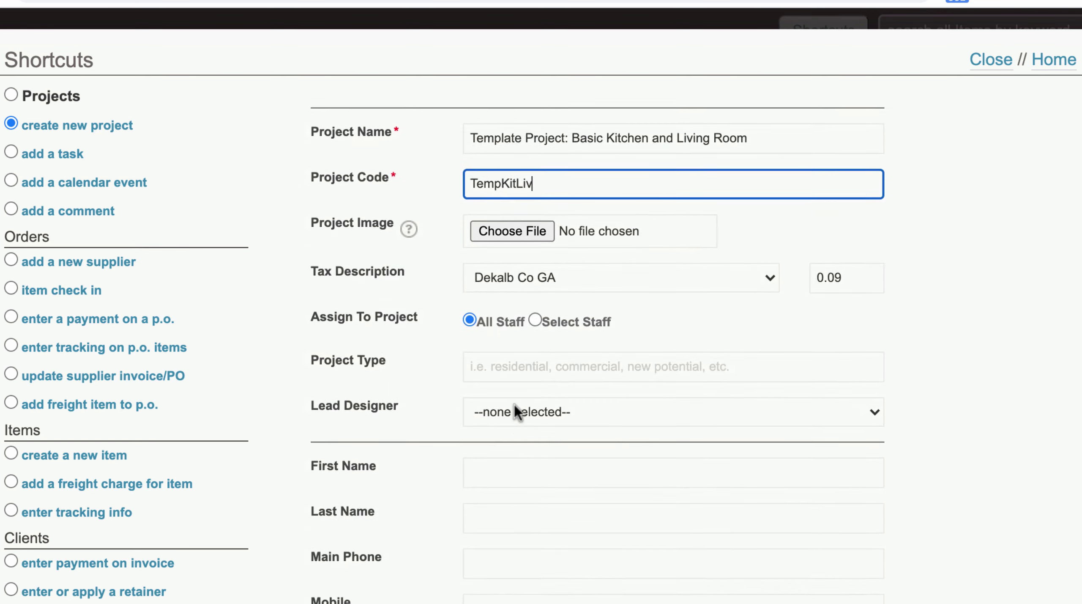
pyautogui.click(521, 221)
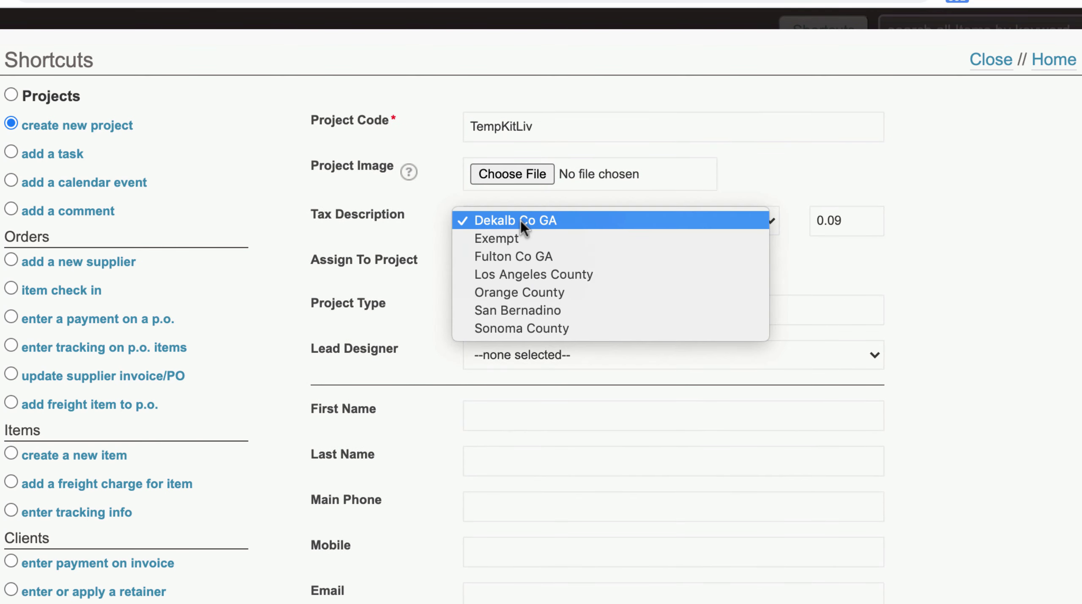
pyautogui.click(521, 238)
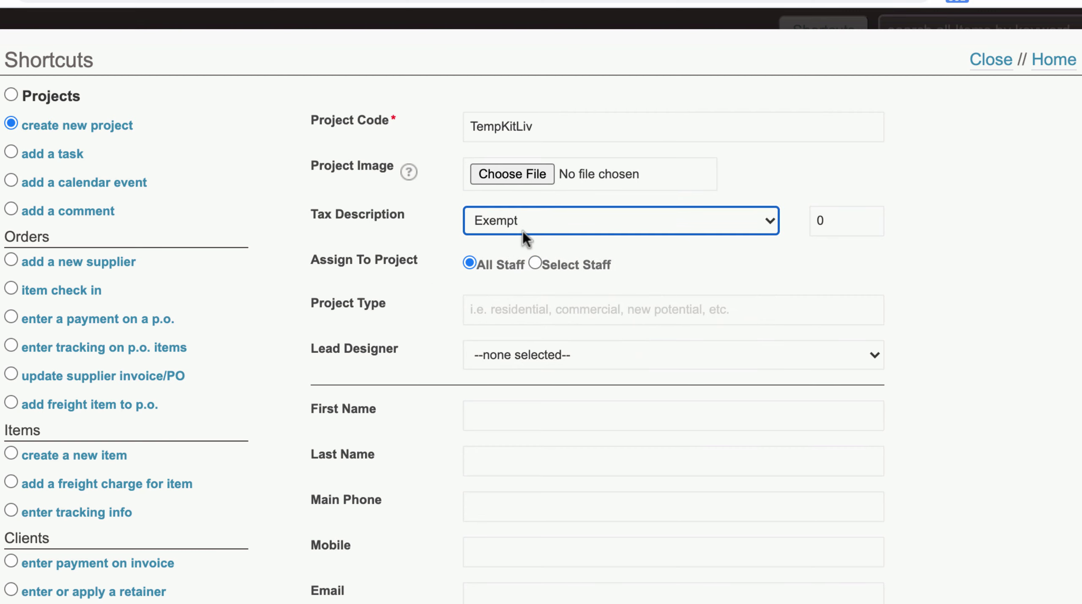
# Step: Enter Template as the project type and keep the lead designer at none selected
pyautogui.scroll(-3, 533, 356)
pyautogui.press('Tab')
pyautogui.press('Tab')
pyautogui.press('Tab')
pyautogui.write('Templat')
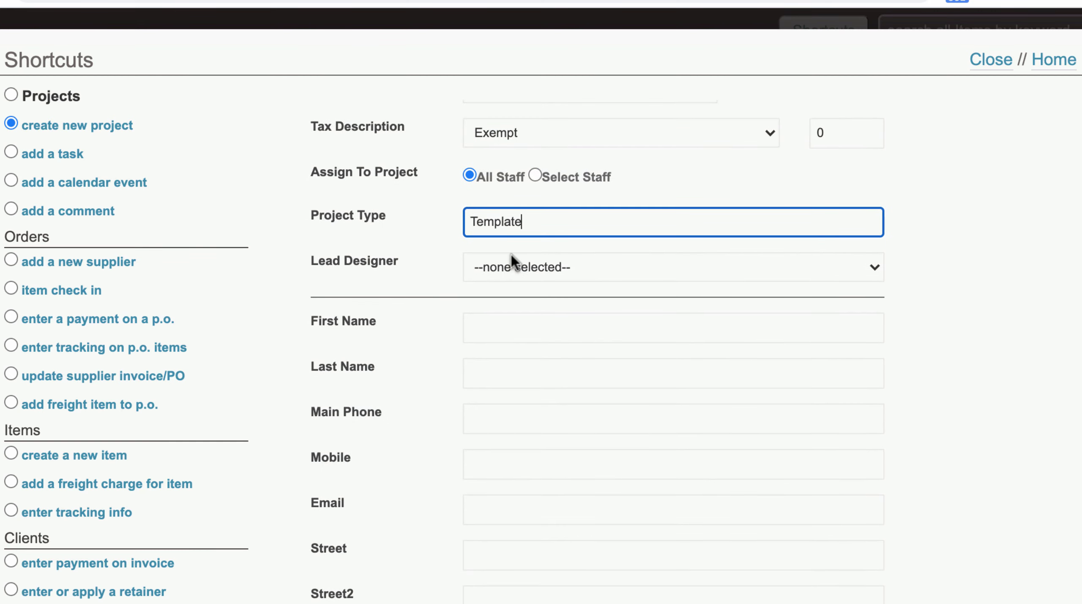
pyautogui.click(536, 264)
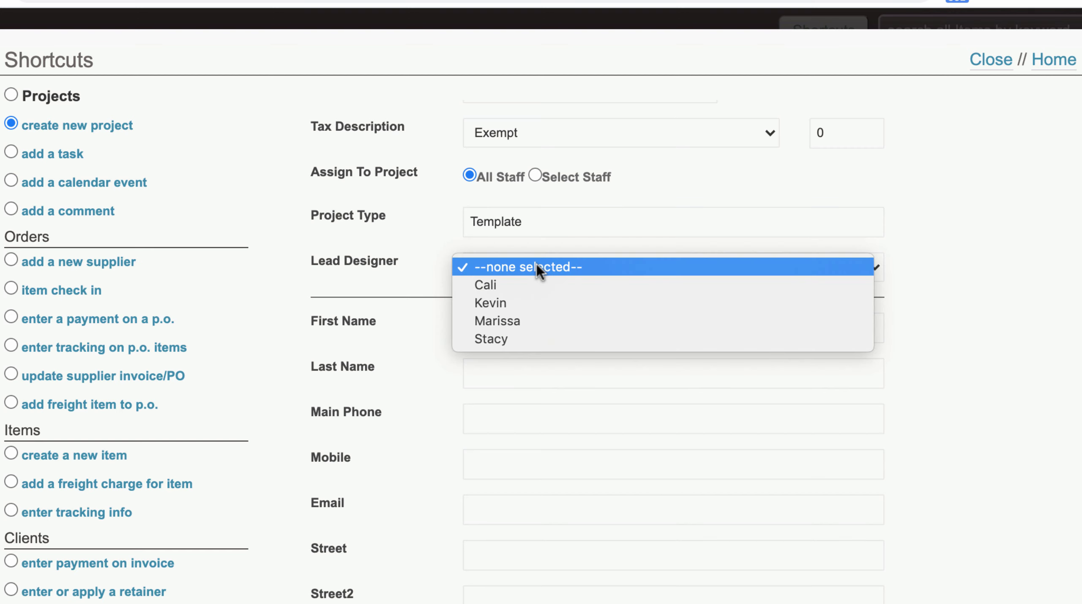
pyautogui.click(537, 266)
# Step: Delete the stray comma and empty lines below the project name in the billing address
pyautogui.scroll(-10, 431, 364)
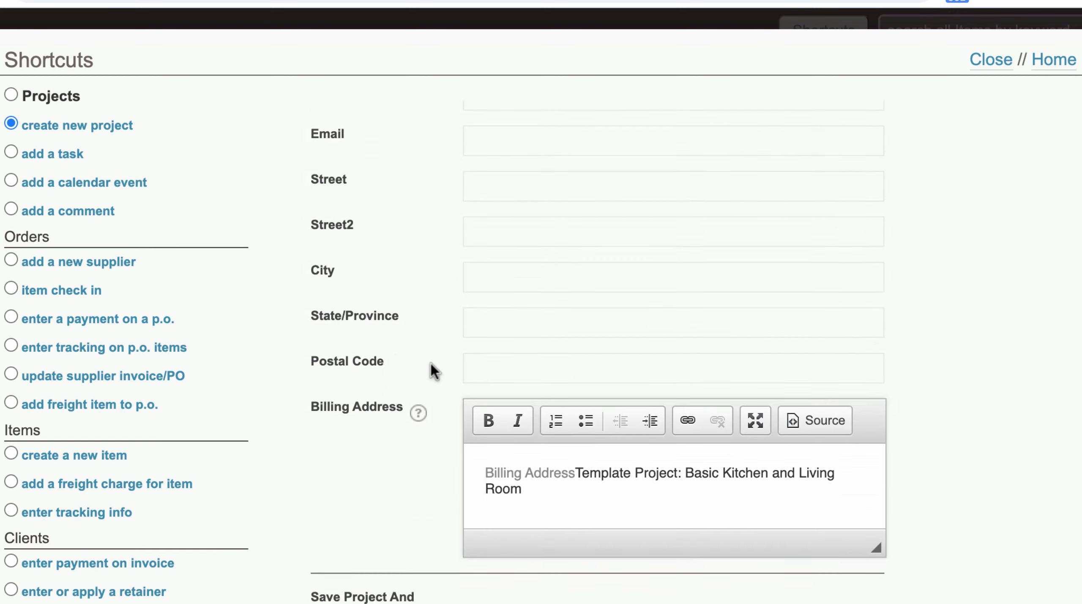
pyautogui.click(577, 440)
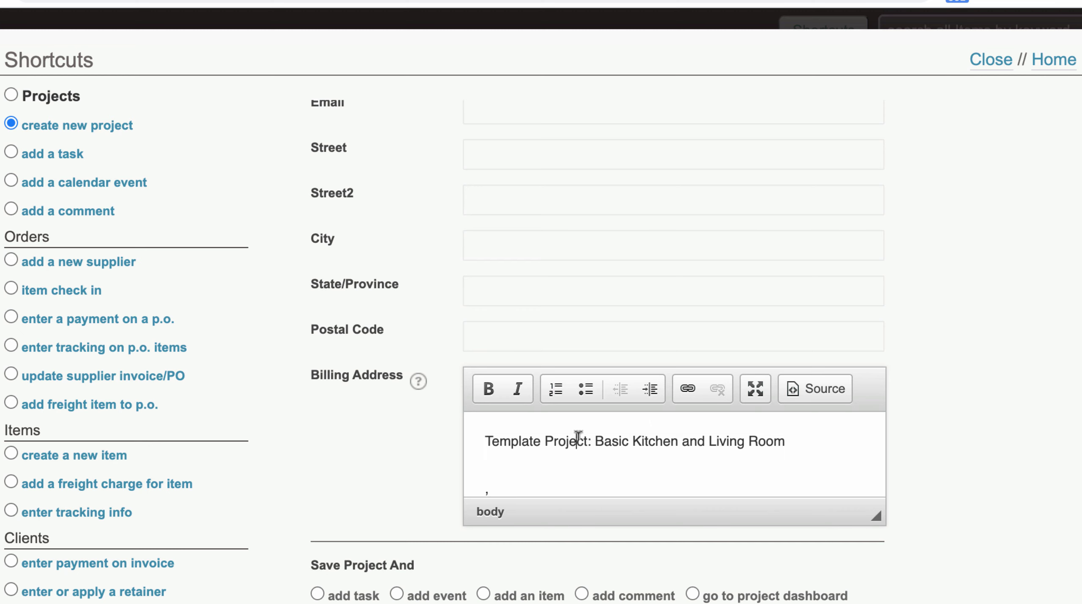
pyautogui.press('Down')
pyautogui.press('Down')
pyautogui.press('Down')
pyautogui.press('BackSpace')
pyautogui.press('BackSpace')
pyautogui.press('BackSpace')
pyautogui.press('BackSpace')
# Step: Save the new project with the option to go to its project dashboard
pyautogui.scroll(-2, 532, 472)
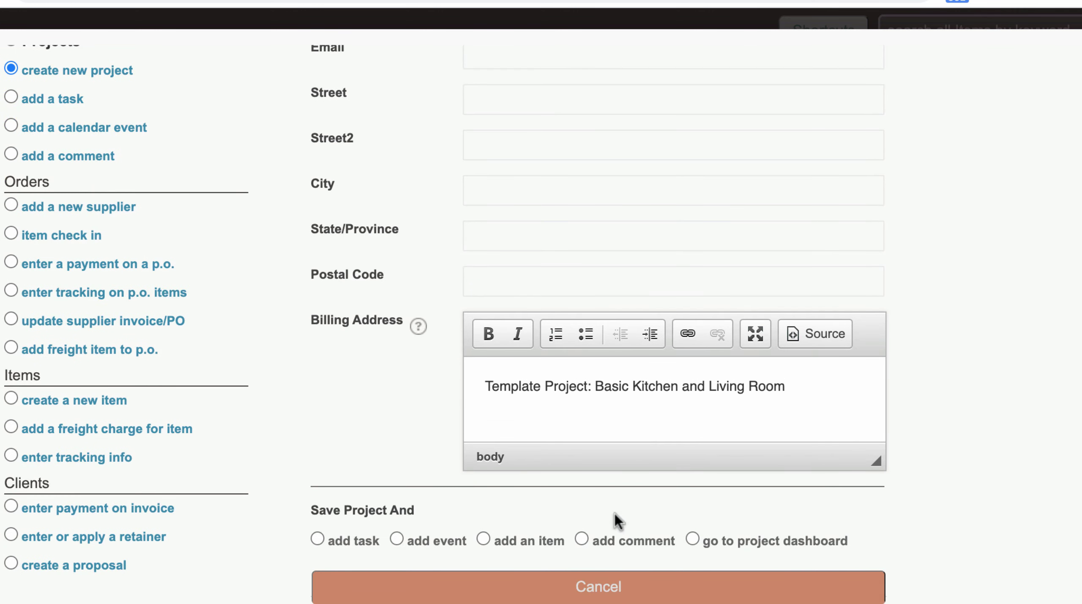
pyautogui.click(692, 539)
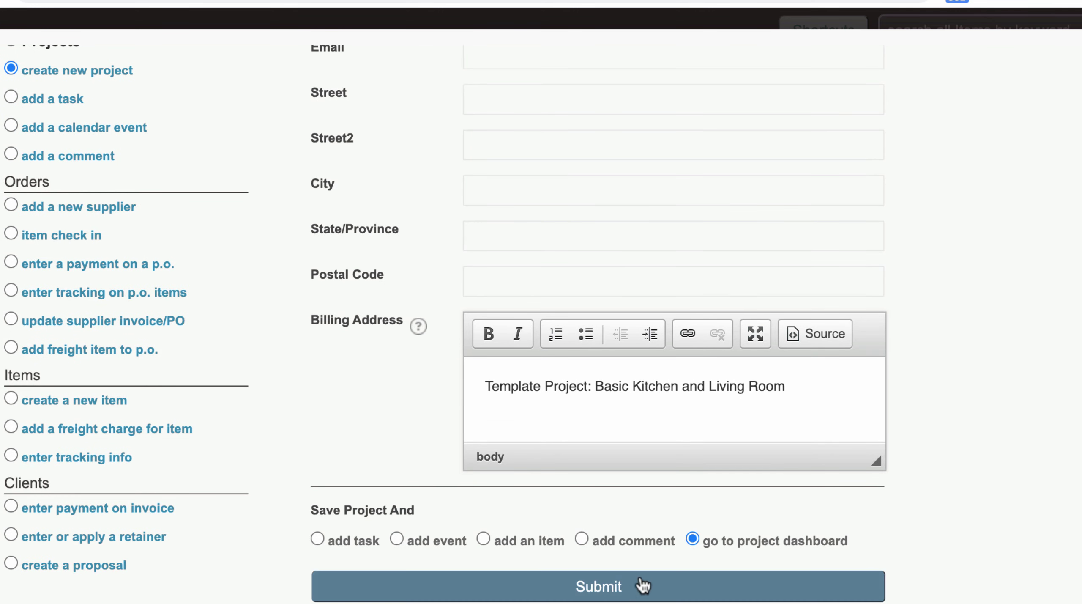
pyautogui.click(595, 588)
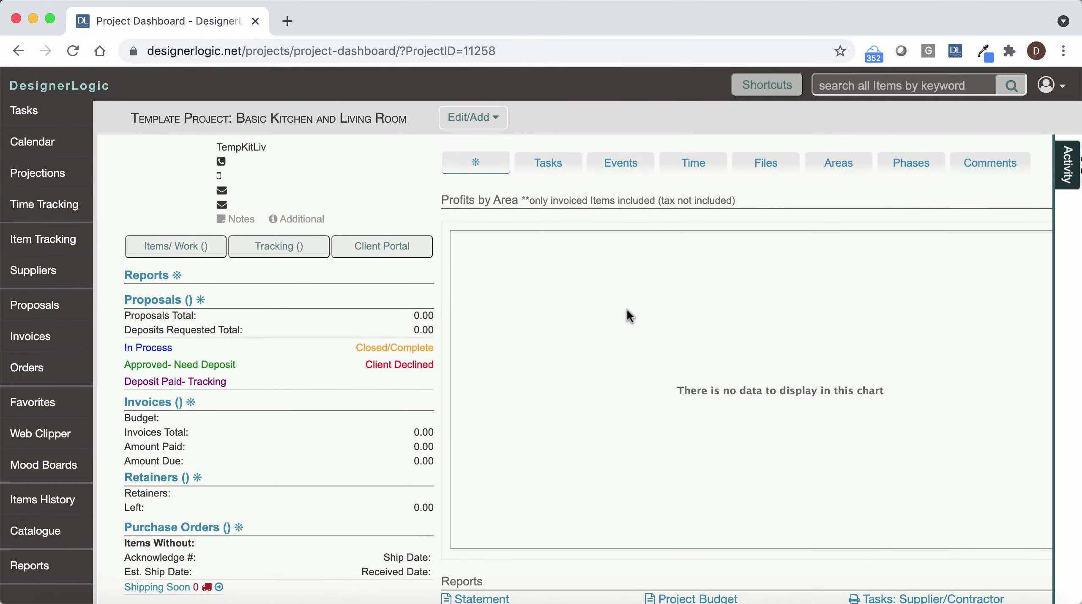
# Step: Examine the list of areas assigned to the template project
pyautogui.click(840, 167)
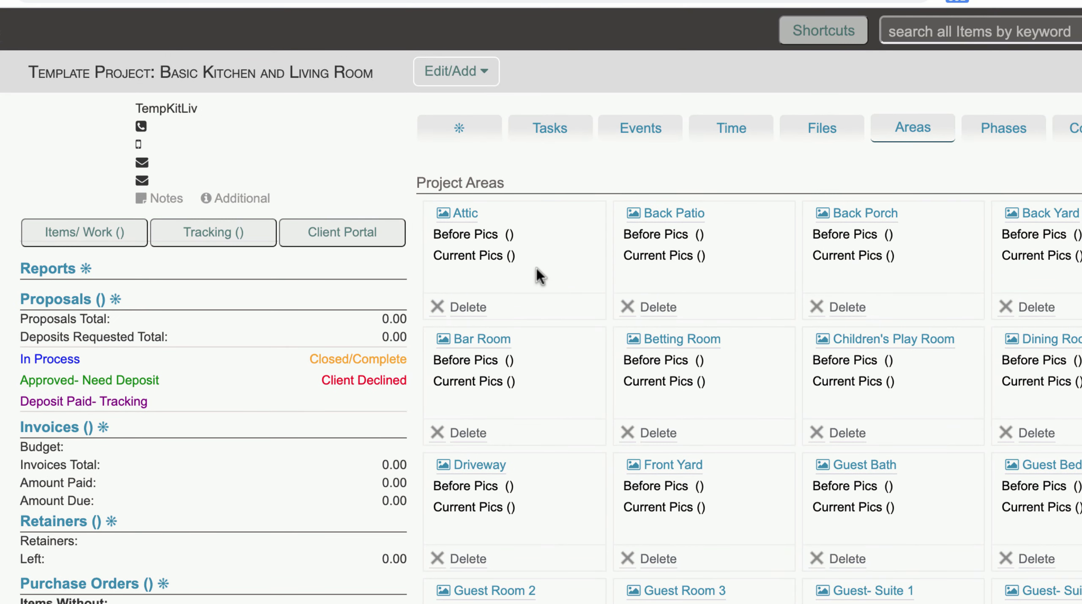
pyautogui.scroll(-3, 536, 267)
pyautogui.scroll(-3, 537, 267)
pyautogui.scroll(10, 536, 267)
pyautogui.scroll(-2, 605, 379)
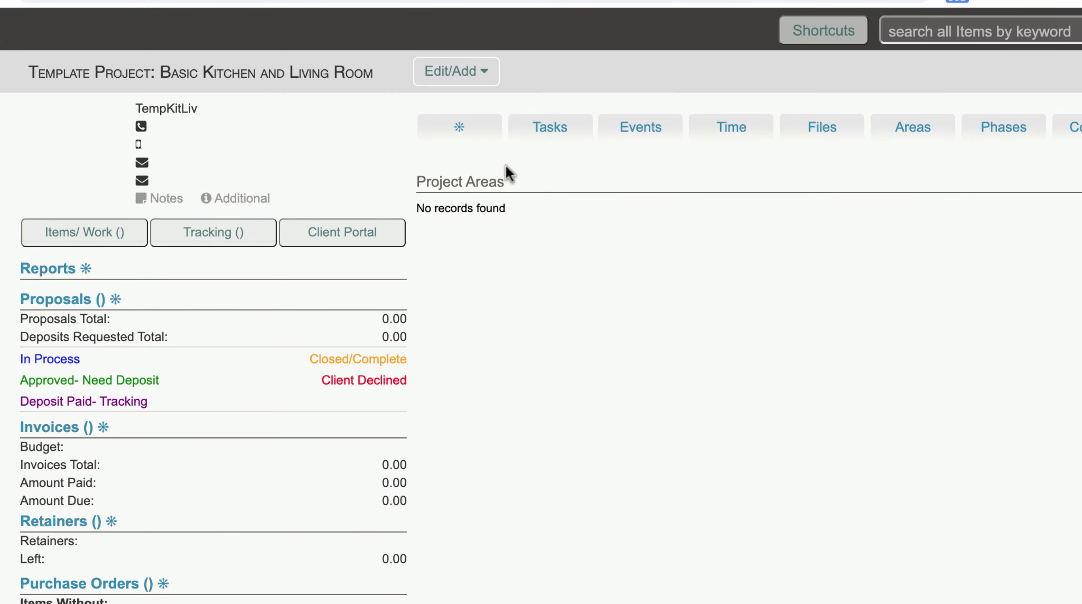
# Step: Add a new area named "Kitchen: Basic" to the template project and continue adding more
pyautogui.click(463, 72)
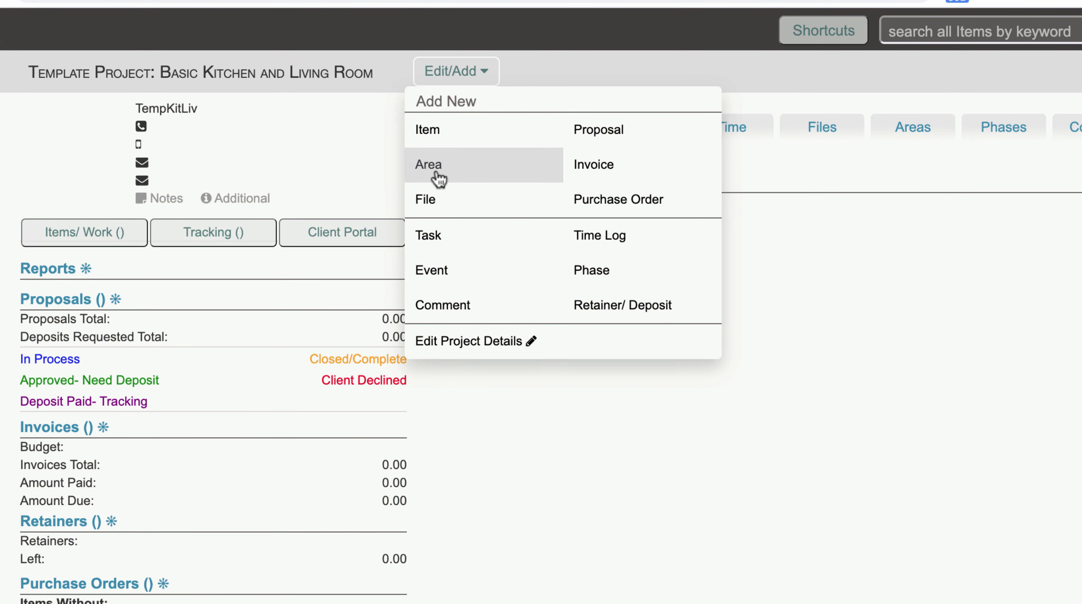
pyautogui.click(436, 167)
pyautogui.write('Kitchen')
pyautogui.click(604, 396)
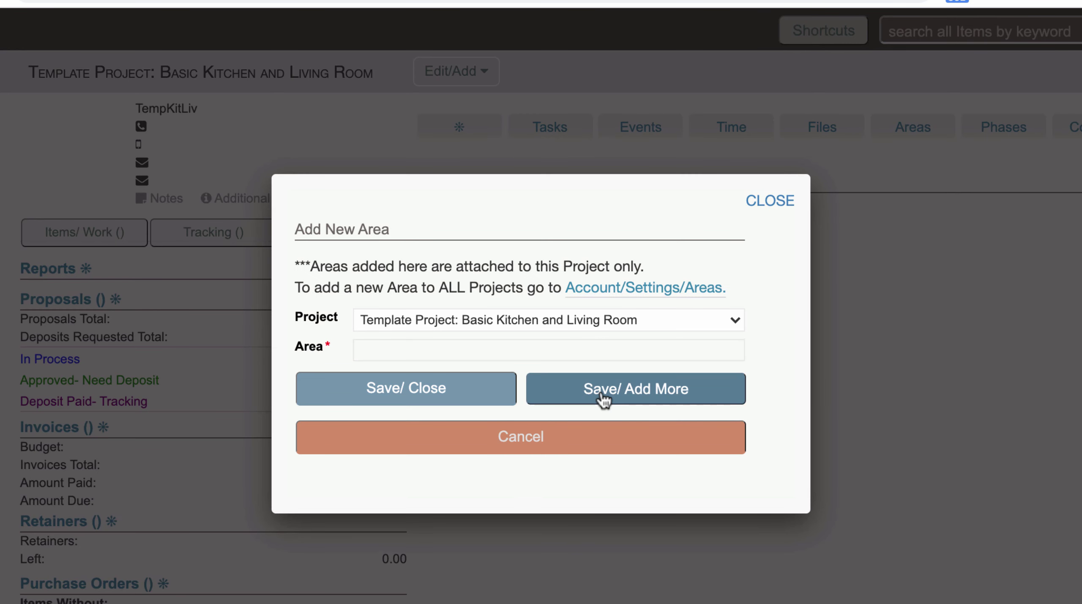
# Step: Add a second area named "Kitchen: Luxury" and continue adding more
pyautogui.click(476, 348)
pyautogui.write('Kitchen: Luxury')
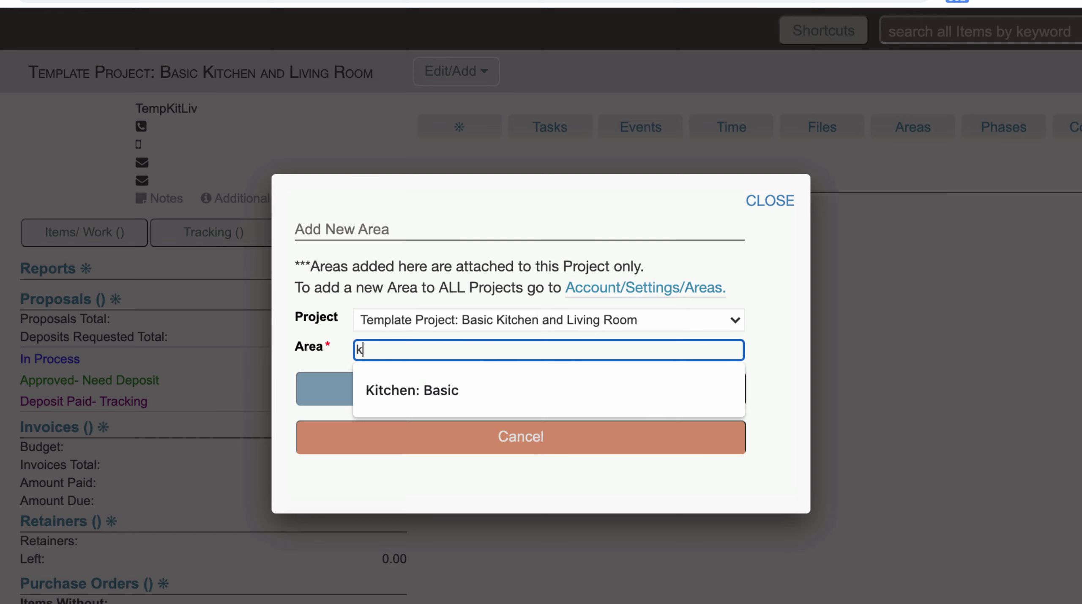
pyautogui.click(613, 393)
# Step: Add the area "Living Room: Modern" to the project and continue adding more
pyautogui.click(420, 348)
pyautogui.write('Living Room: Modern')
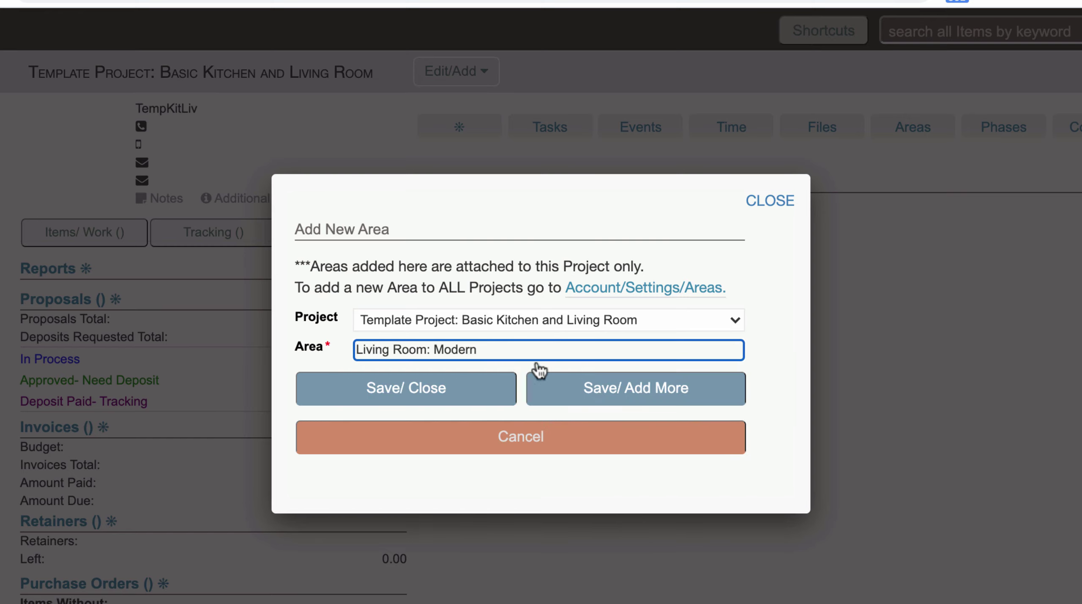
pyautogui.click(537, 378)
# Step: Add the area "Living Room: Antique Inspired" and close the area form
pyautogui.click(459, 346)
pyautogui.write('Living Room: Antique Insprie')
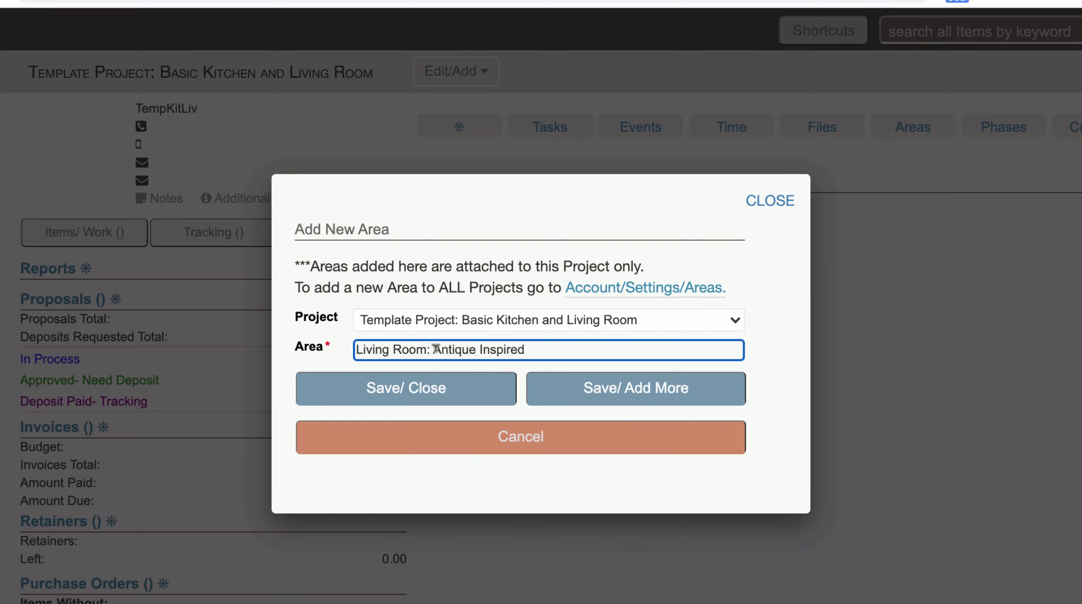
pyautogui.click(411, 393)
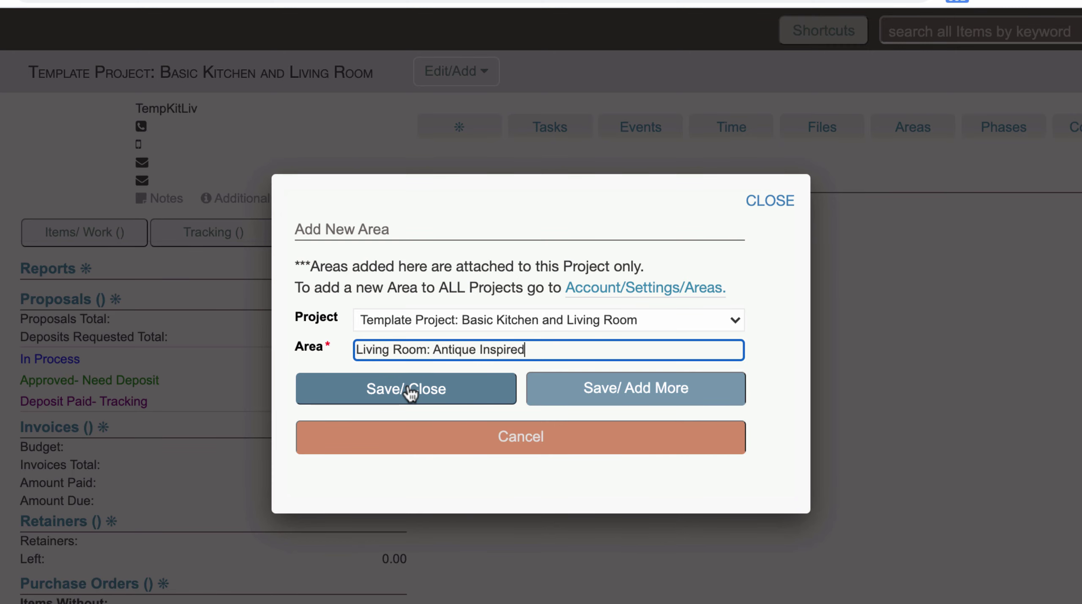
pyautogui.click(410, 393)
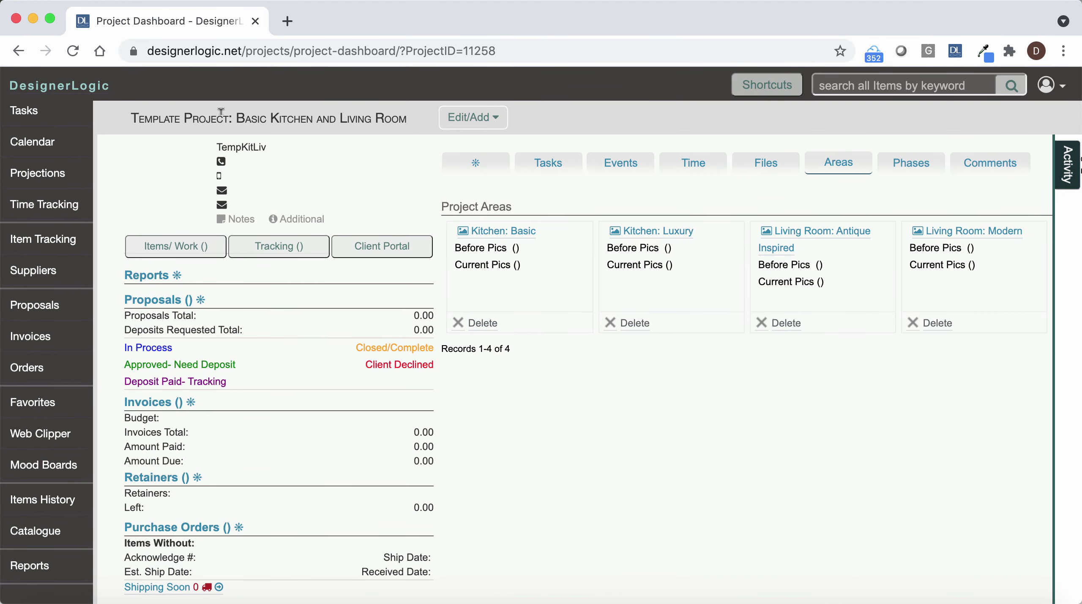
# Step: Open the template project's items and work list and view the options for adding new records
pyautogui.moveTo(236, 118); pyautogui.dragTo(436, 119)
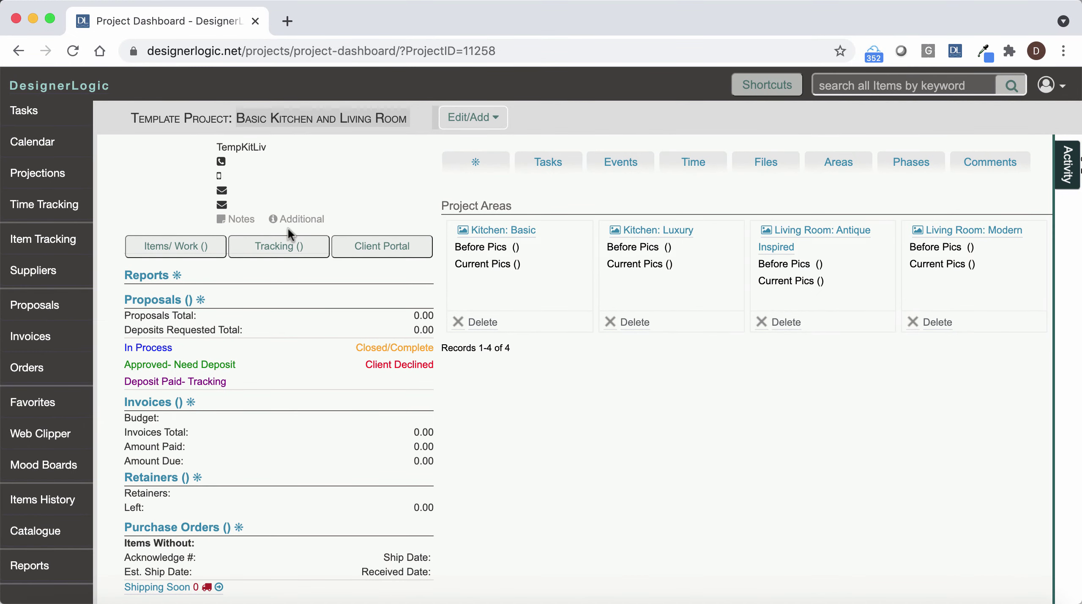
pyautogui.click(208, 247)
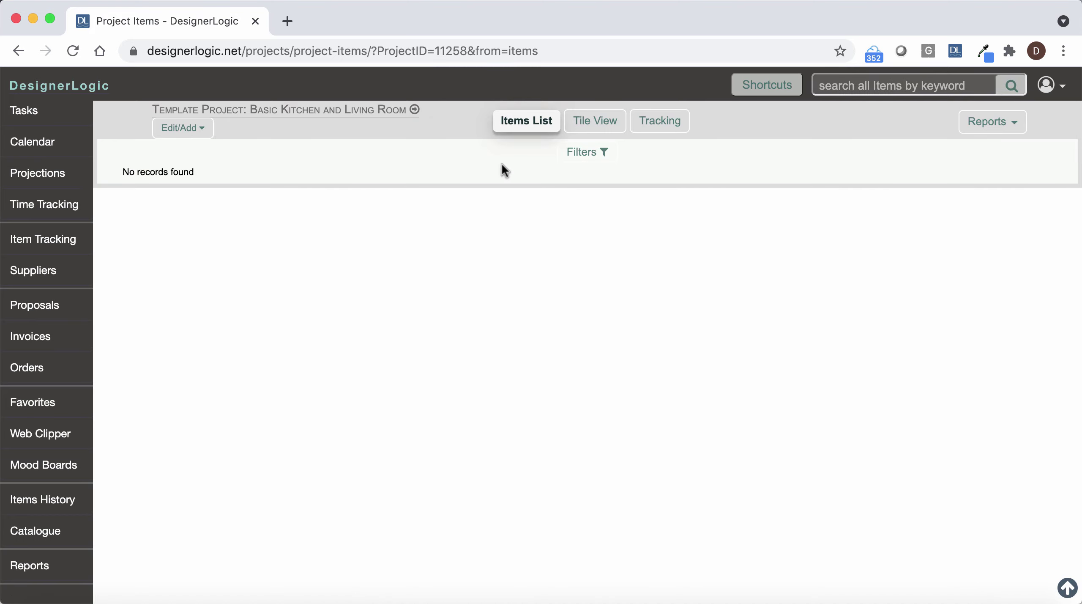
pyautogui.click(194, 128)
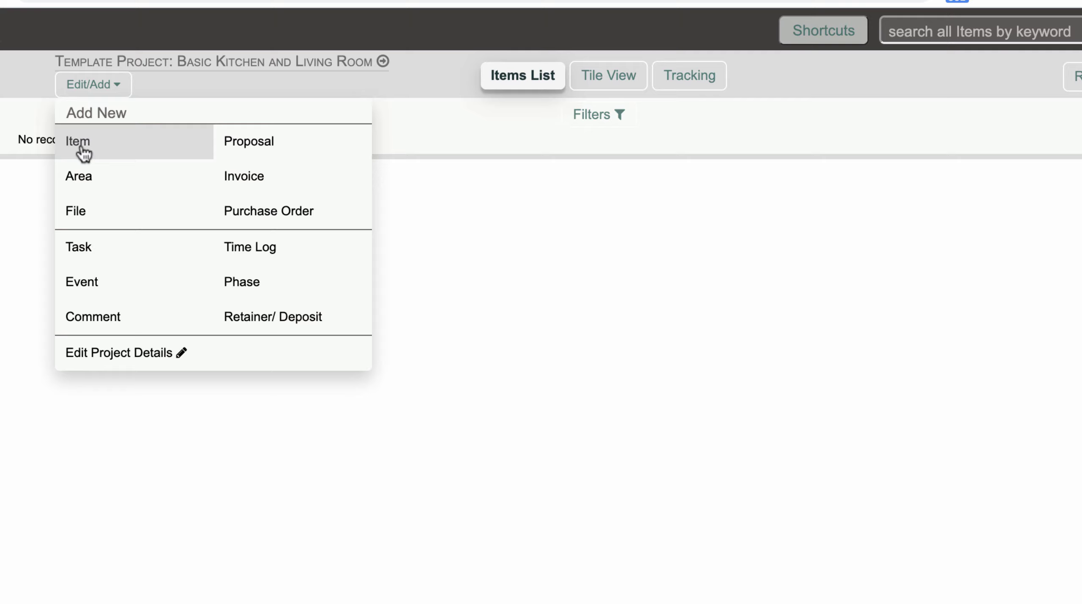
pyautogui.click(554, 345)
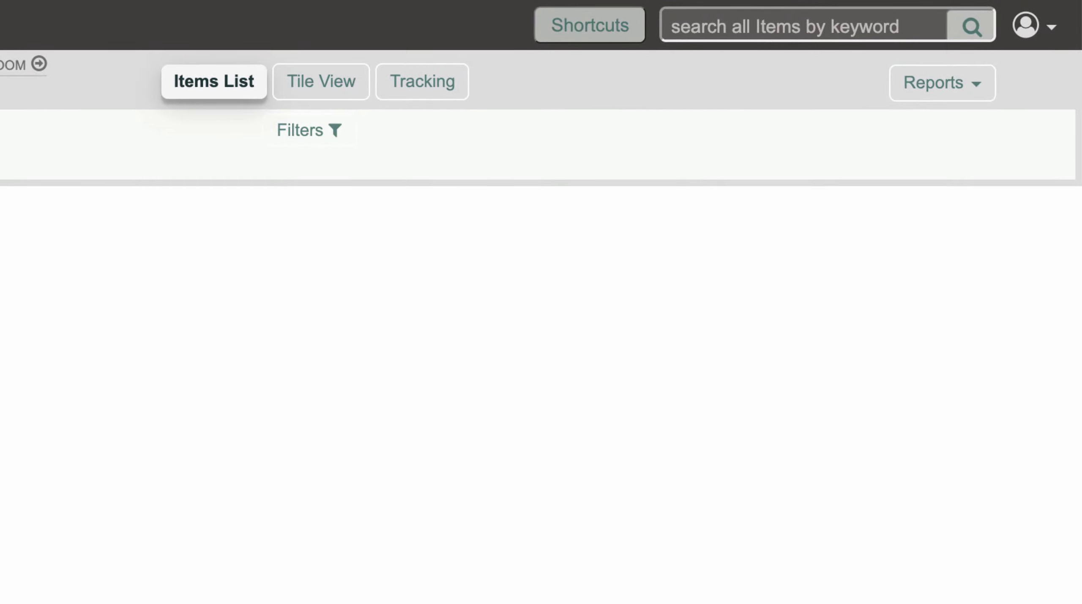
# Step: Open the items and work list of the Atlanta Ansley Park House project
pyautogui.click(587, 24)
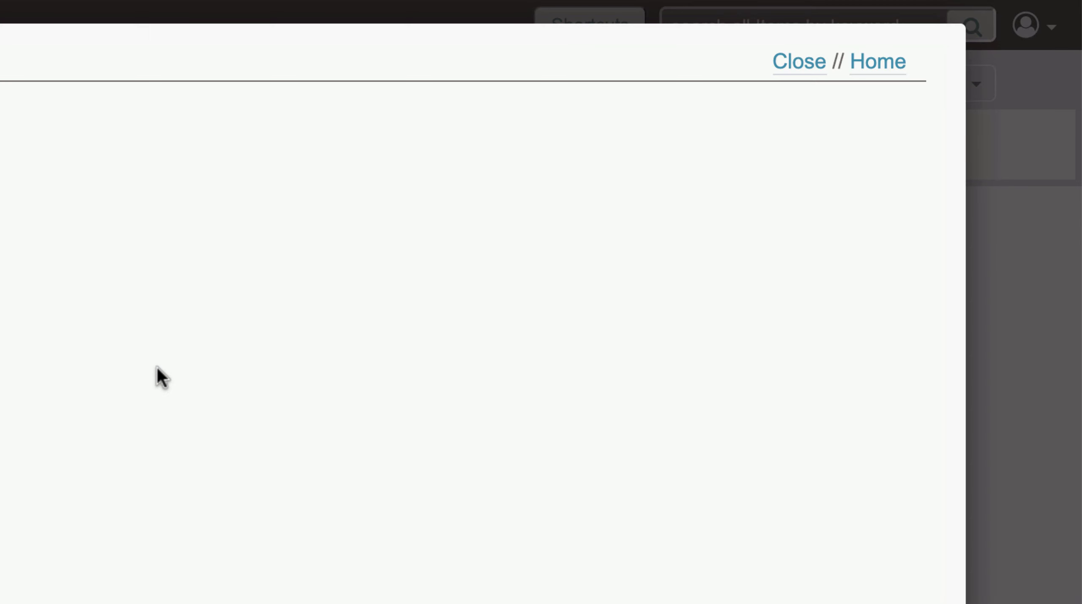
pyautogui.click(157, 367)
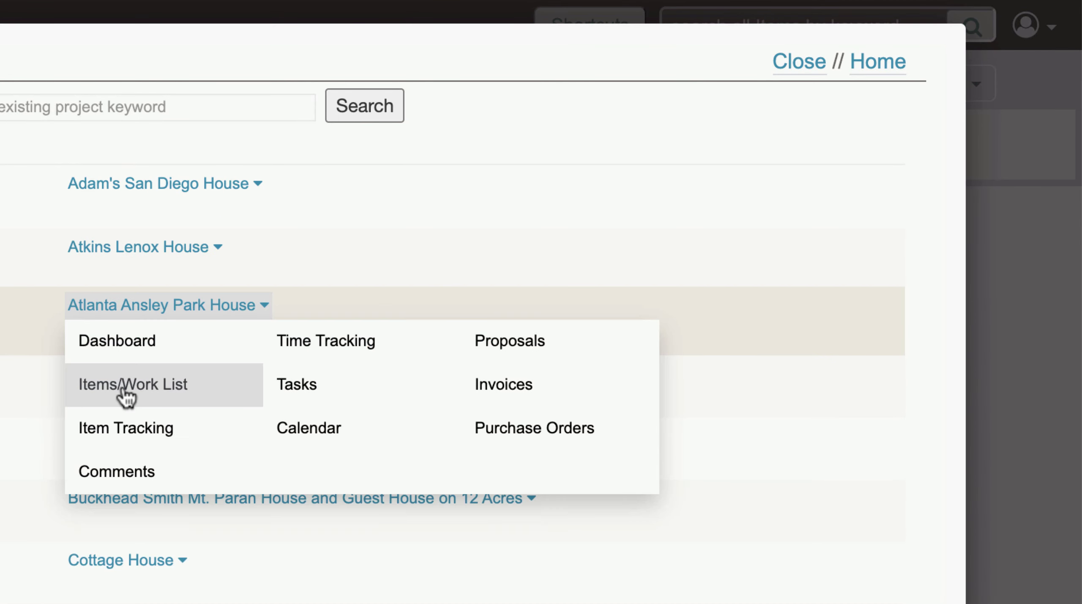
pyautogui.click(124, 391)
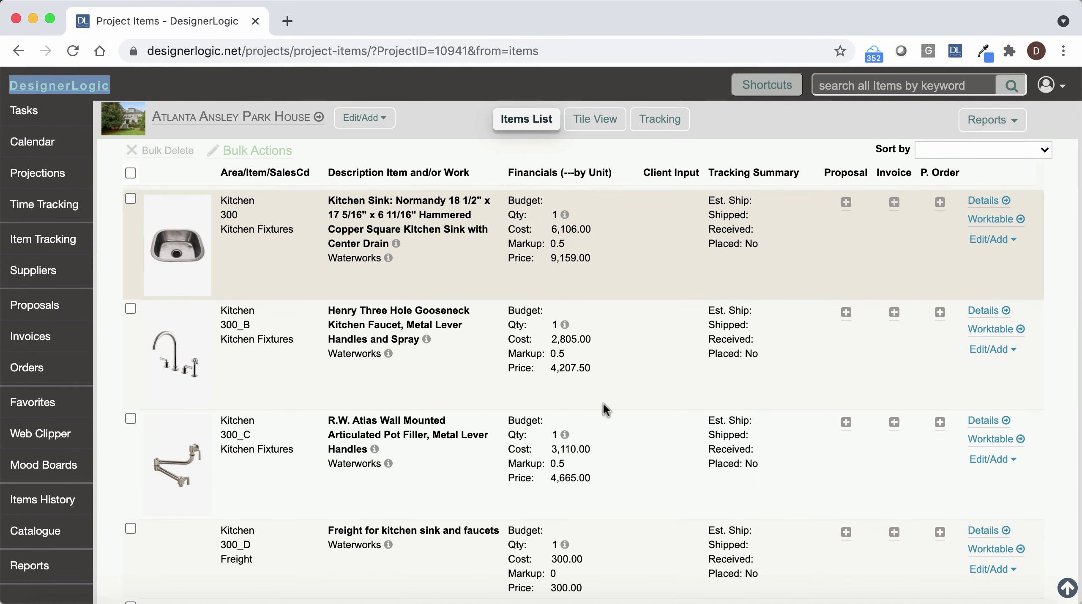
# Step: Start copying the Normandy kitchen sink item and choose to include all of its components
pyautogui.scroll(2, 575, 393)
pyautogui.click(985, 308)
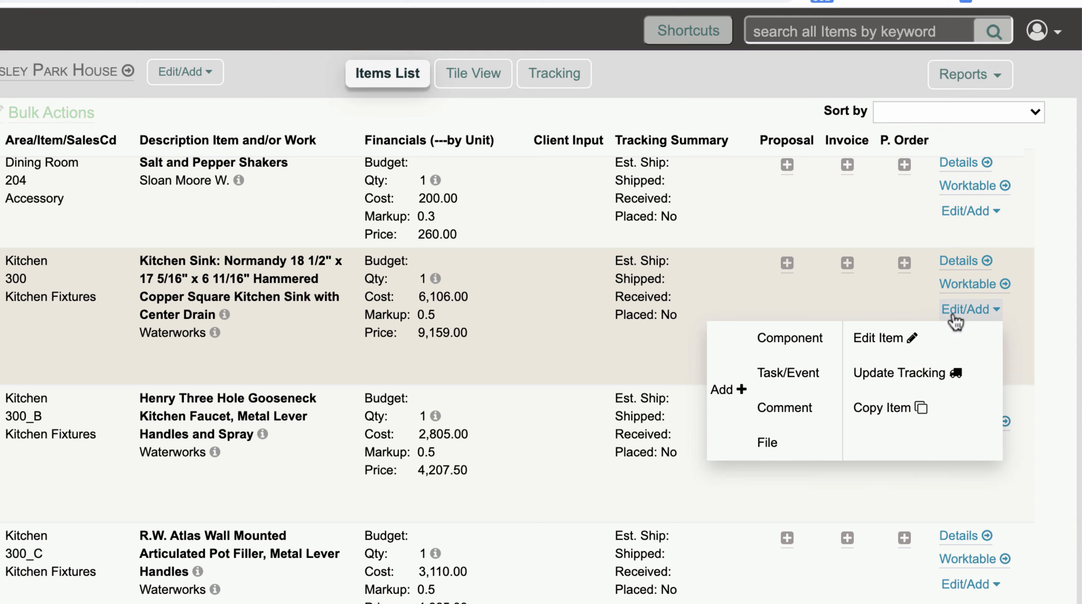
pyautogui.click(871, 409)
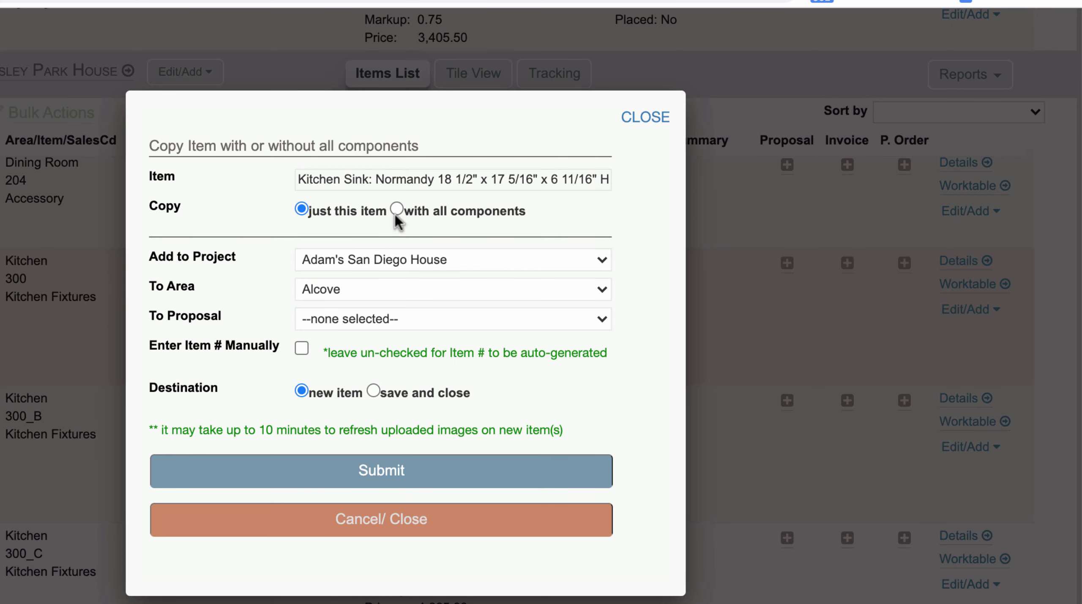
pyautogui.click(397, 209)
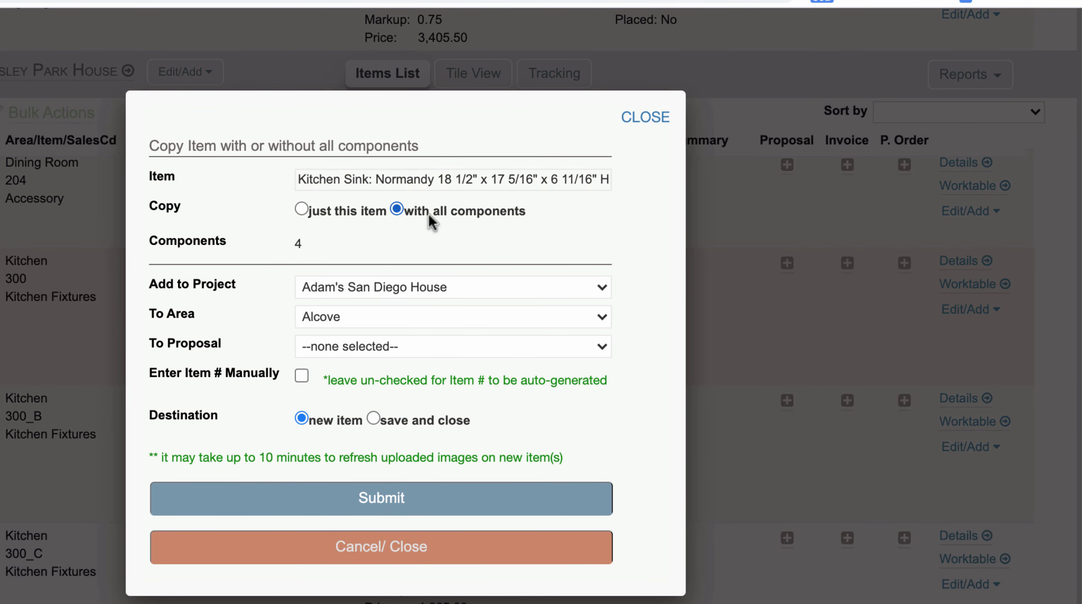
# Step: Copy the sink to "Template Project: Basic Kitchen and Living Room", area "Kitchen: Luxury", using the save and close destination
pyautogui.click(385, 288)
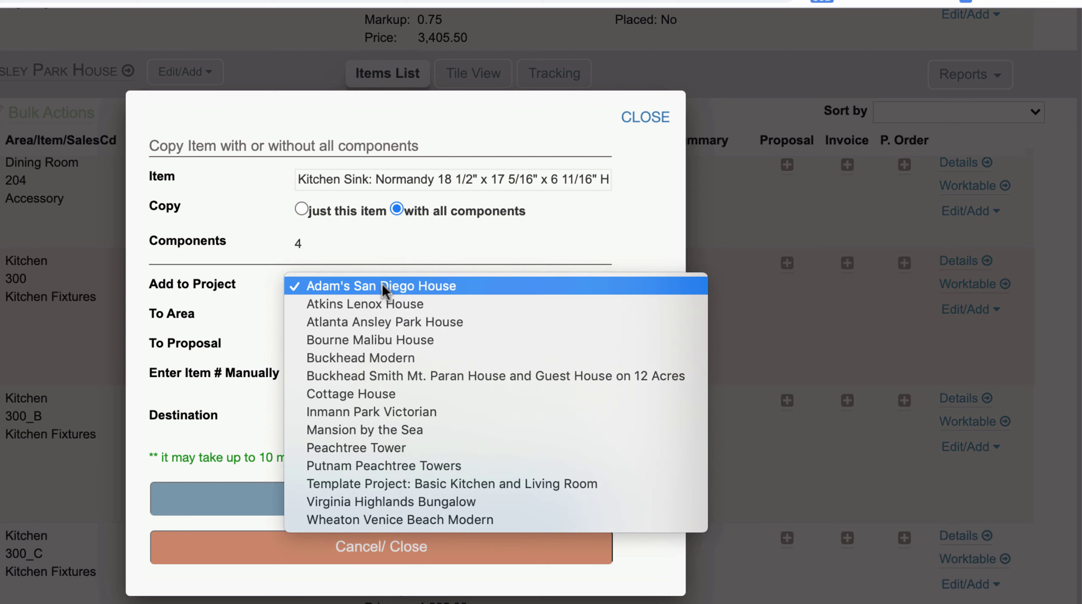
pyautogui.click(402, 484)
pyautogui.click(354, 321)
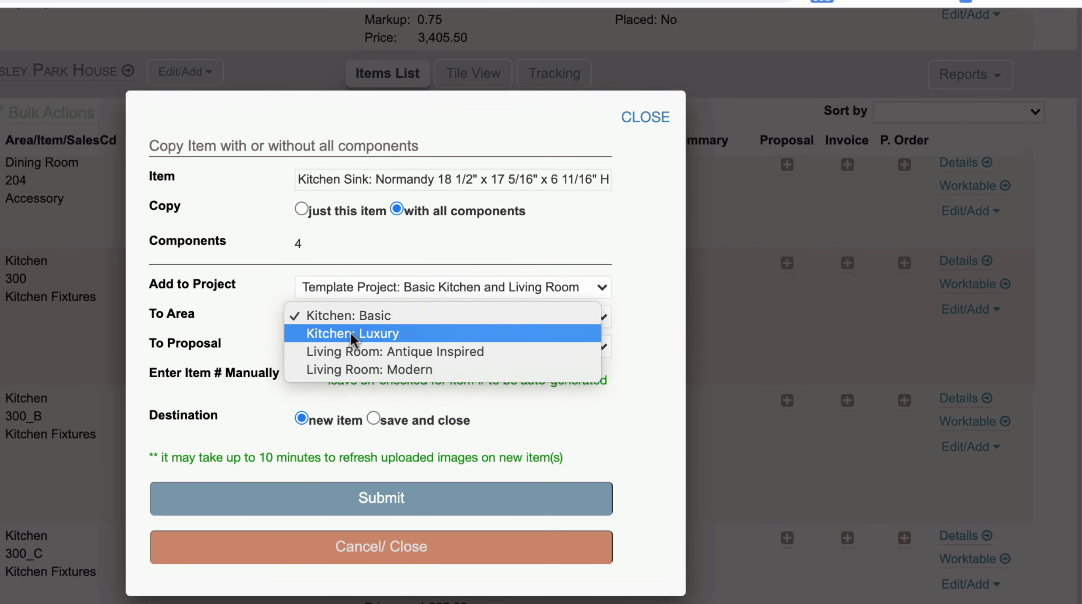
pyautogui.click(350, 334)
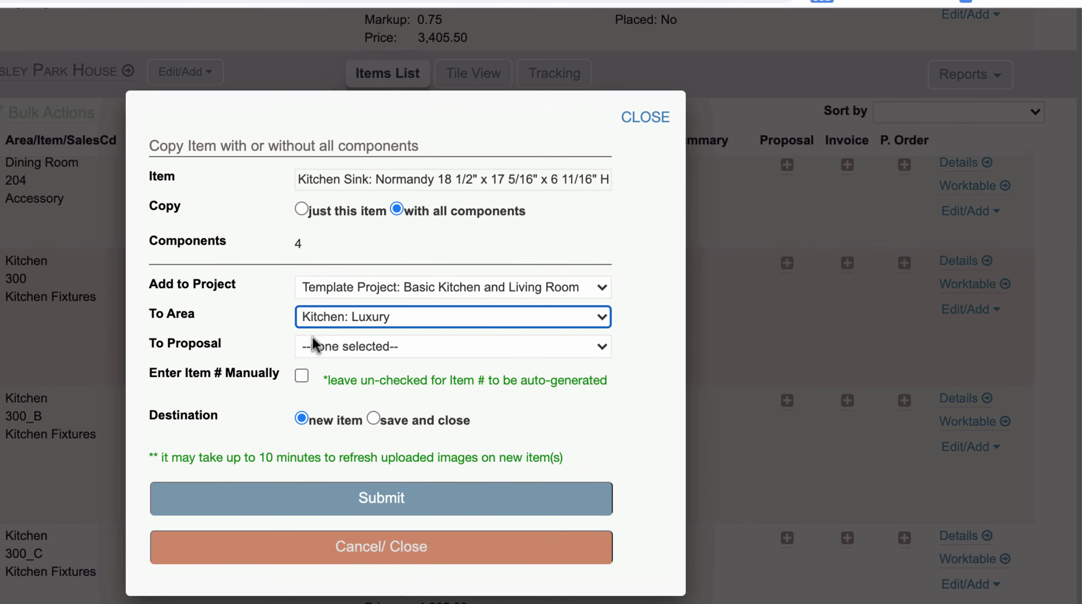
pyautogui.click(373, 418)
pyautogui.click(375, 498)
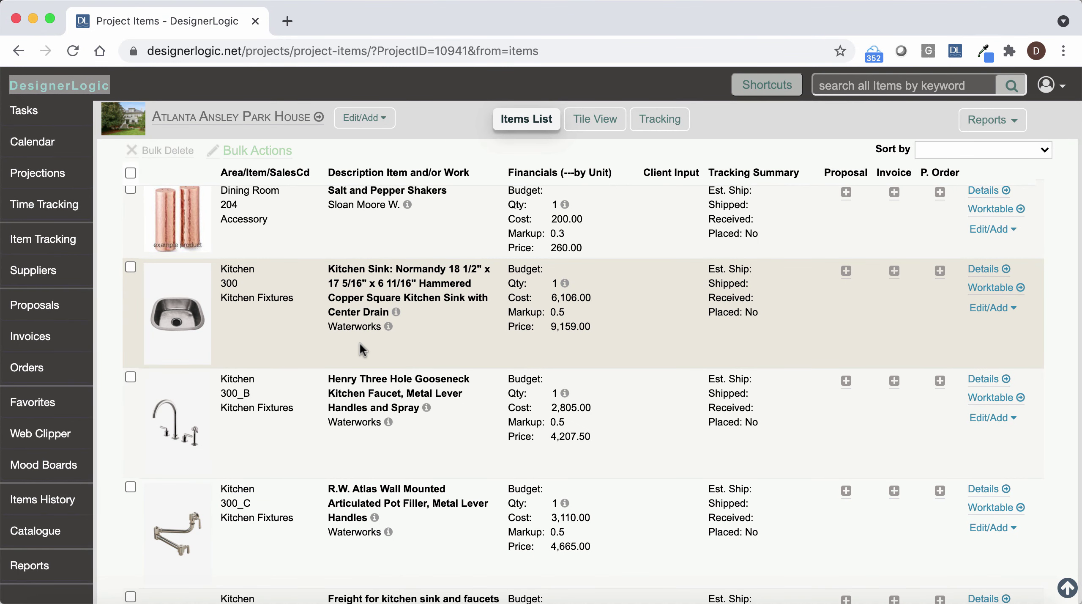
# Step: Open the items history covering all projects
pyautogui.scroll(1, 360, 341)
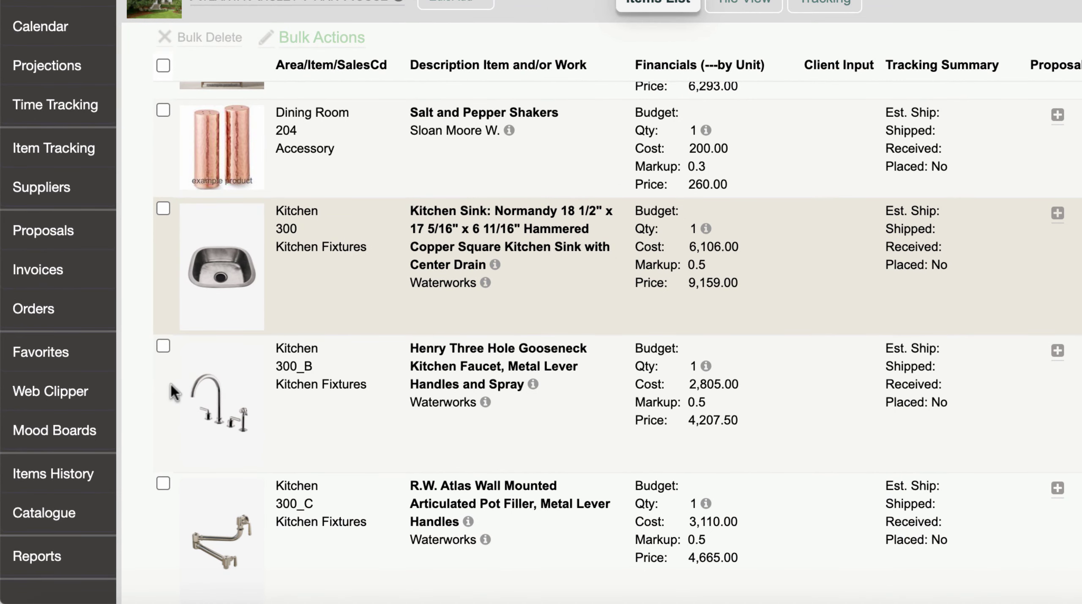
pyautogui.click(53, 475)
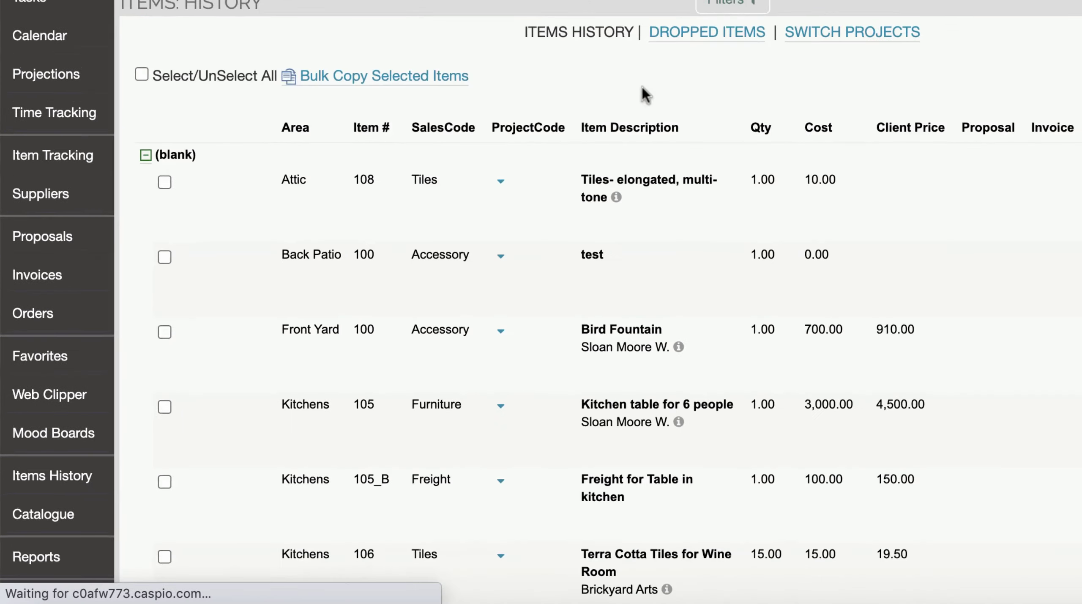
# Step: Filter the items history to the Buckhead Mt. Paran House and Guest House on 12 Acres project, area "Living Room"
pyautogui.click(736, 2)
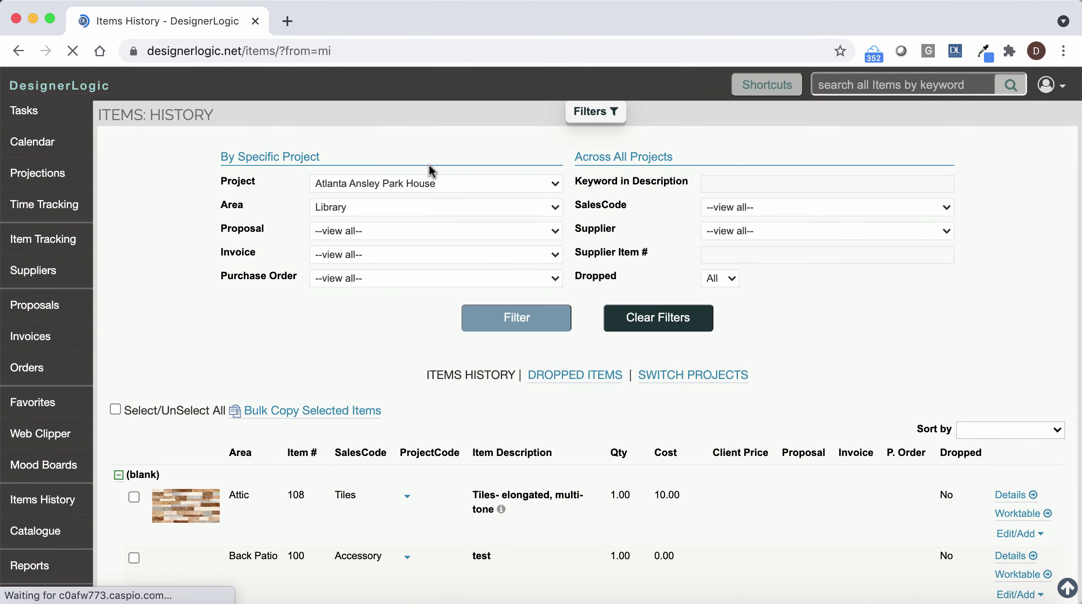
pyautogui.click(418, 183)
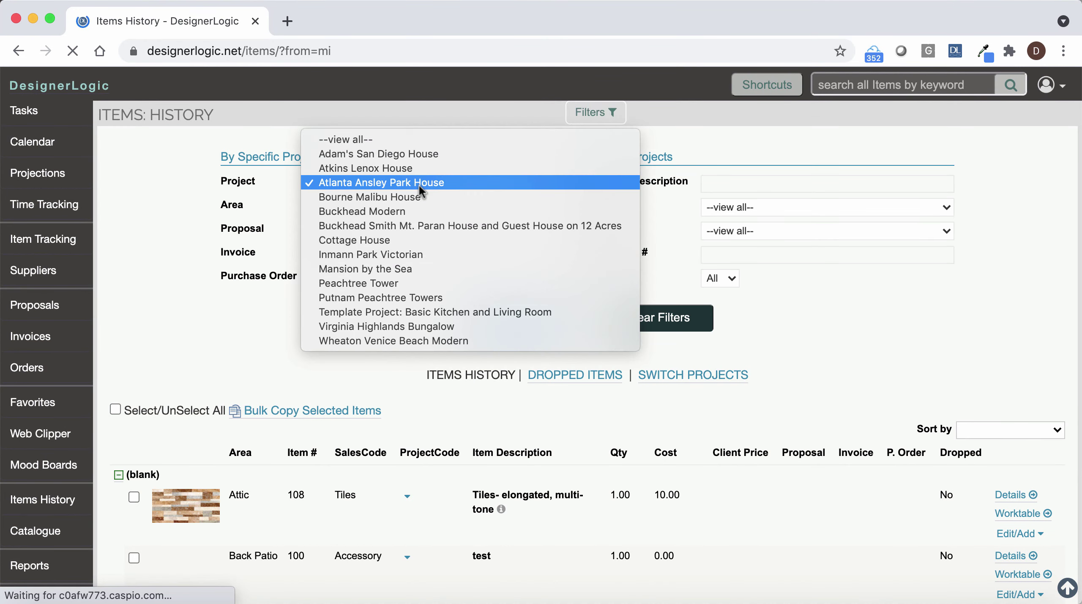
pyautogui.click(430, 226)
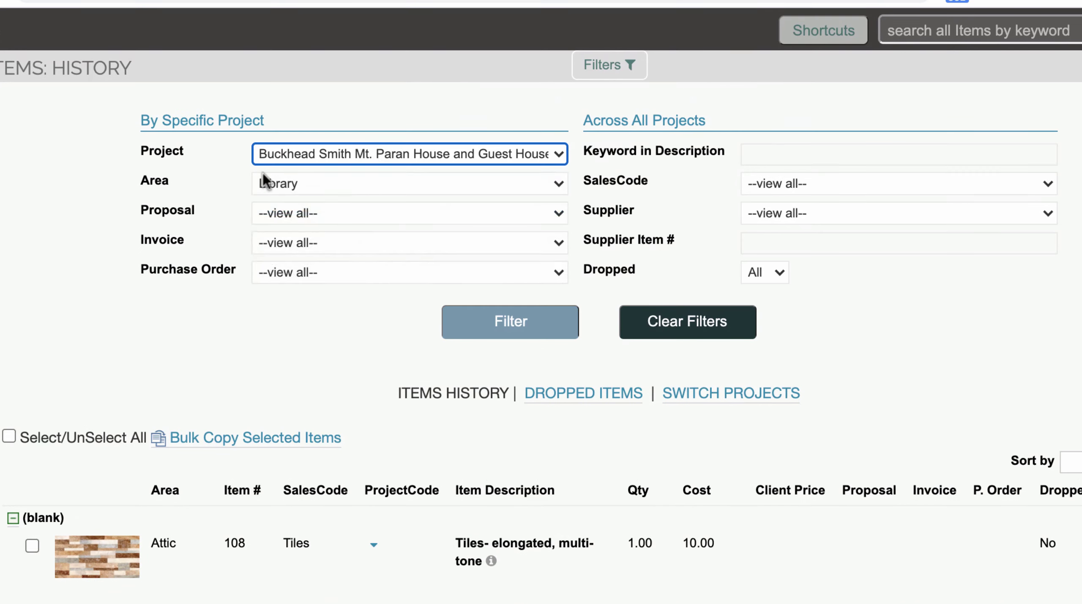
pyautogui.click(356, 186)
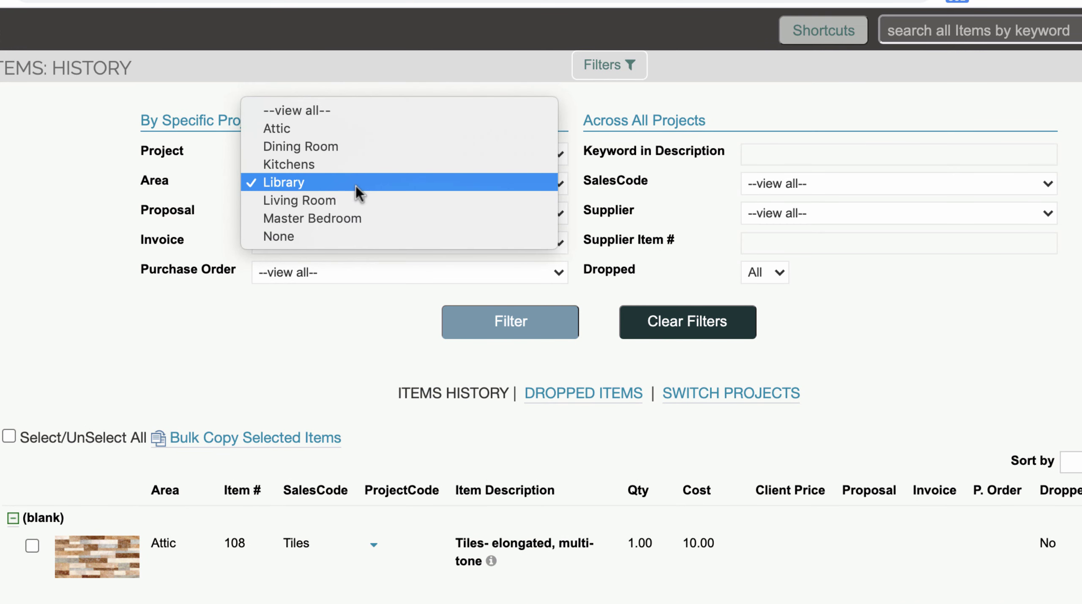
pyautogui.click(354, 199)
pyautogui.click(529, 327)
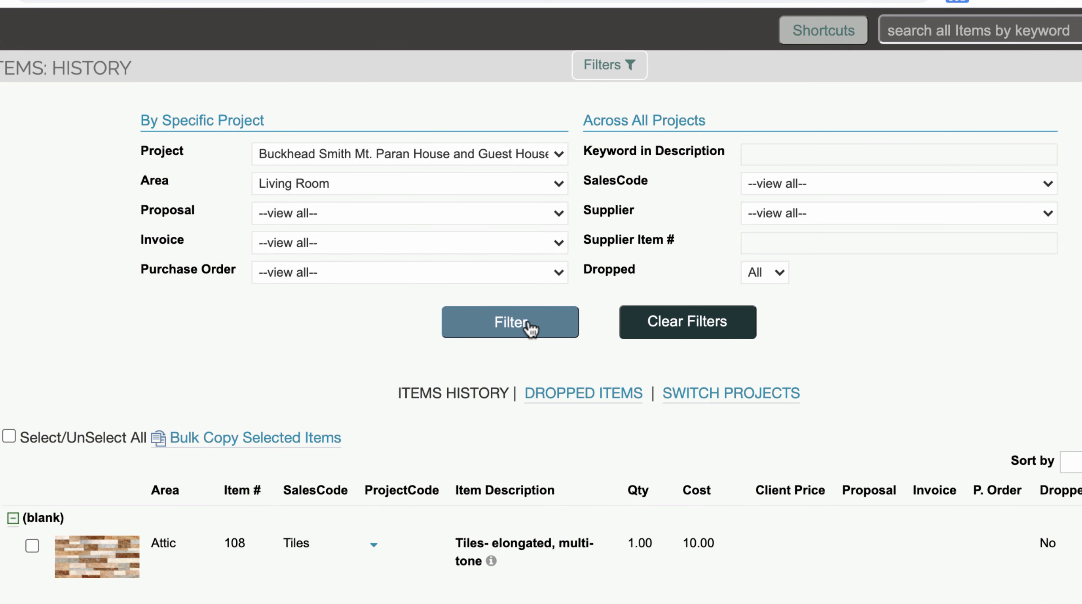
# Step: Select the Persian area rug, Ravelle round chandelier, Maddox sofa, Byron fabric and Shalva leather pillow set for copying
pyautogui.scroll(-3, 479, 509)
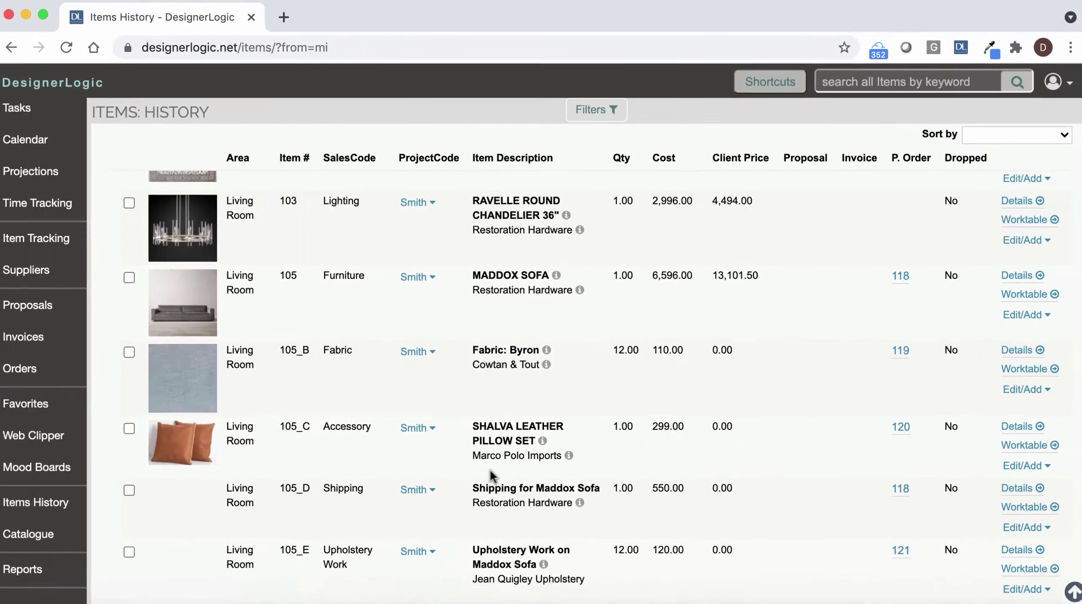
pyautogui.scroll(-5, 491, 467)
pyautogui.scroll(10, 491, 467)
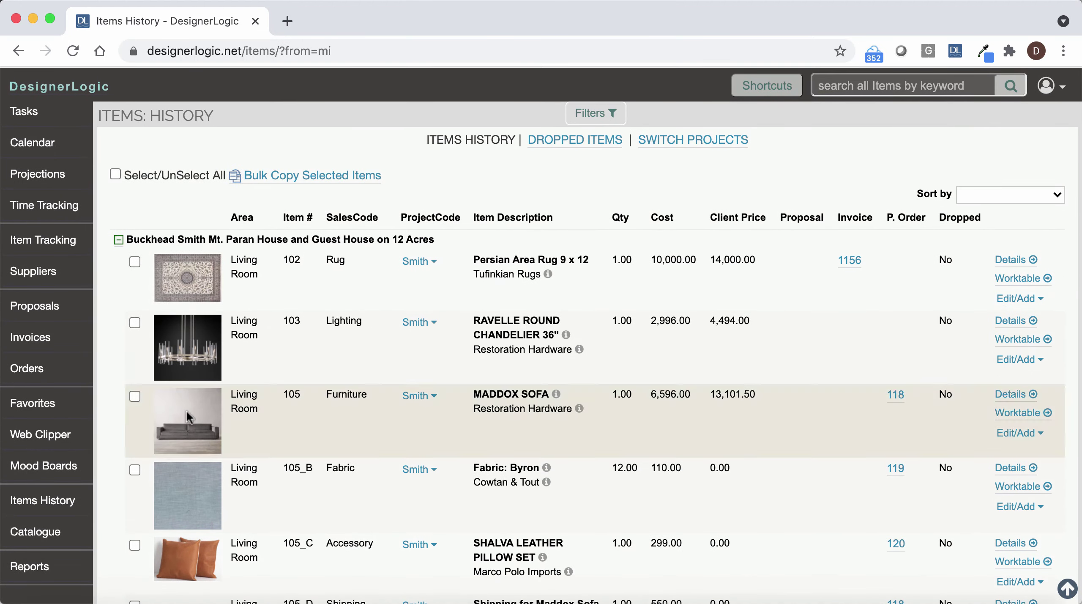
pyautogui.click(135, 261)
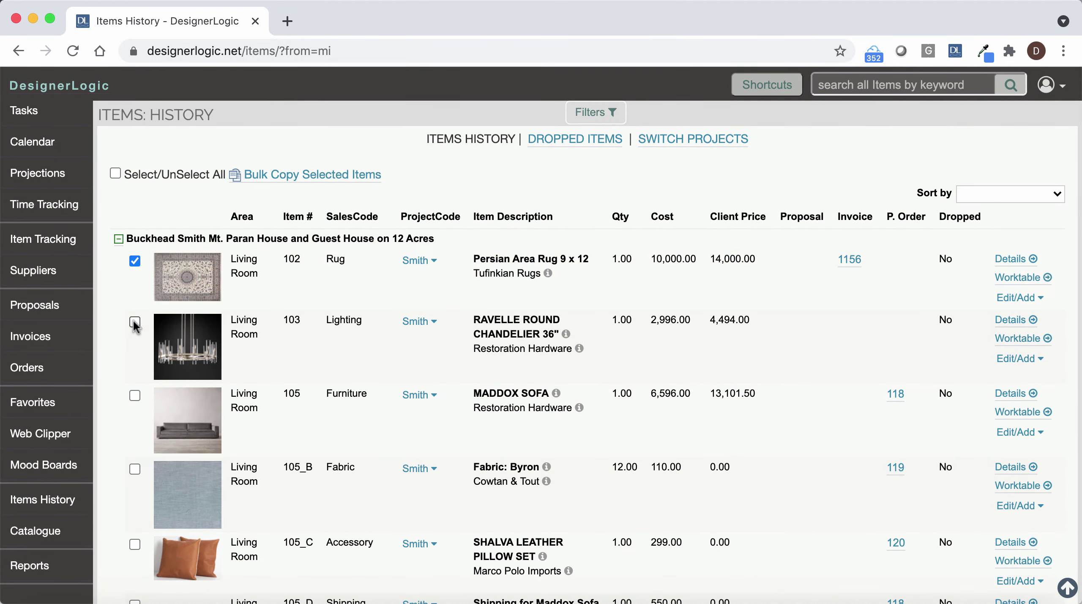
pyautogui.click(134, 321)
pyautogui.click(135, 396)
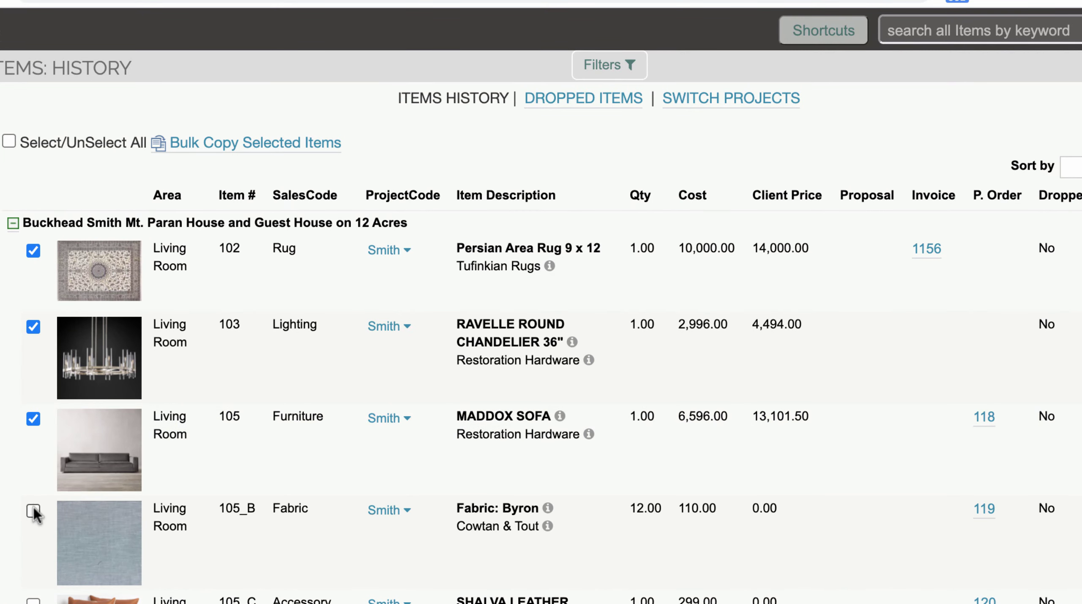
pyautogui.click(33, 511)
pyautogui.scroll(-5, 457, 492)
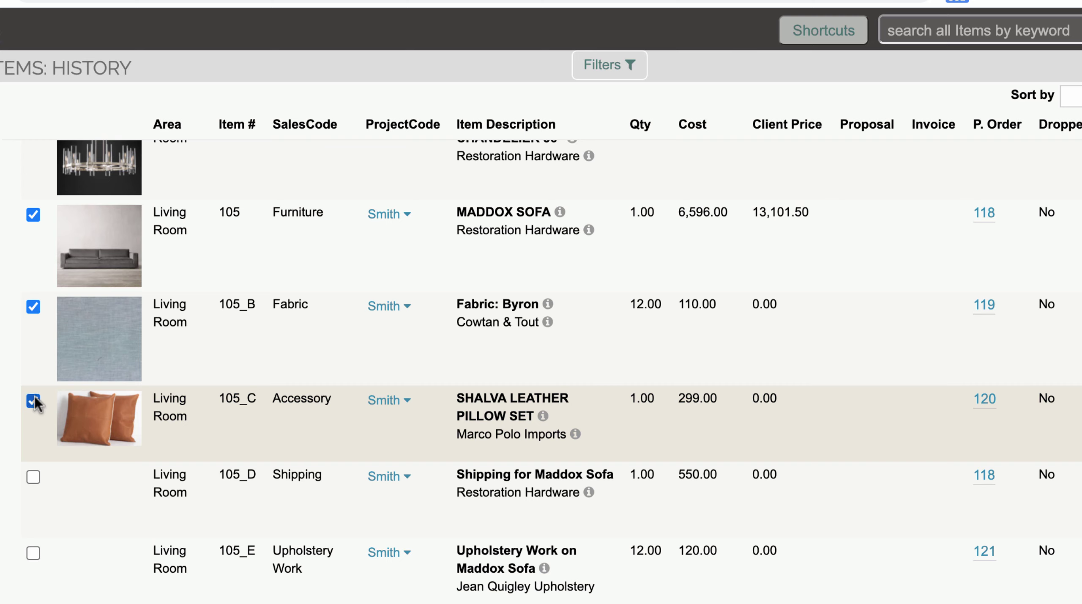
pyautogui.scroll(5, 273, 473)
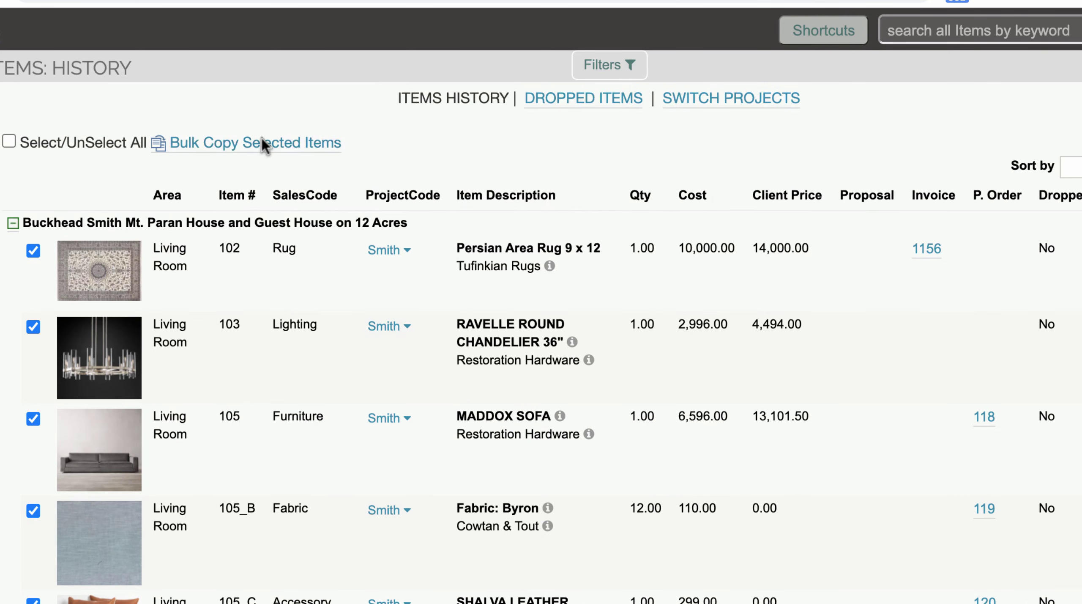
# Step: Bulk copy the selected items to "Template Project: Basic Kitchen and Living Room", area "Living Room: Modern"
pyautogui.click(262, 144)
pyautogui.click(512, 282)
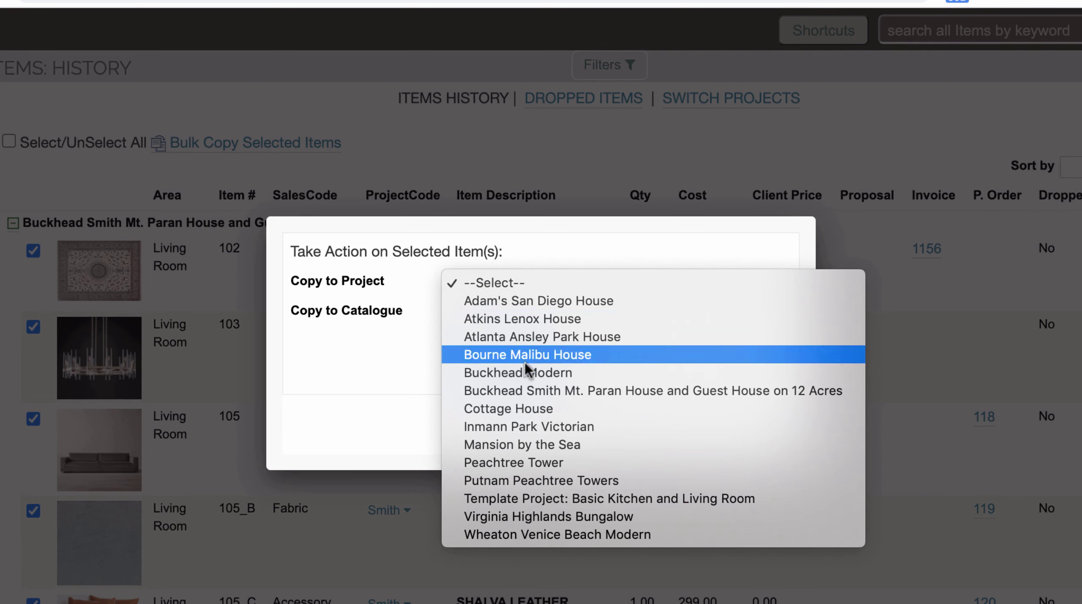
pyautogui.click(540, 499)
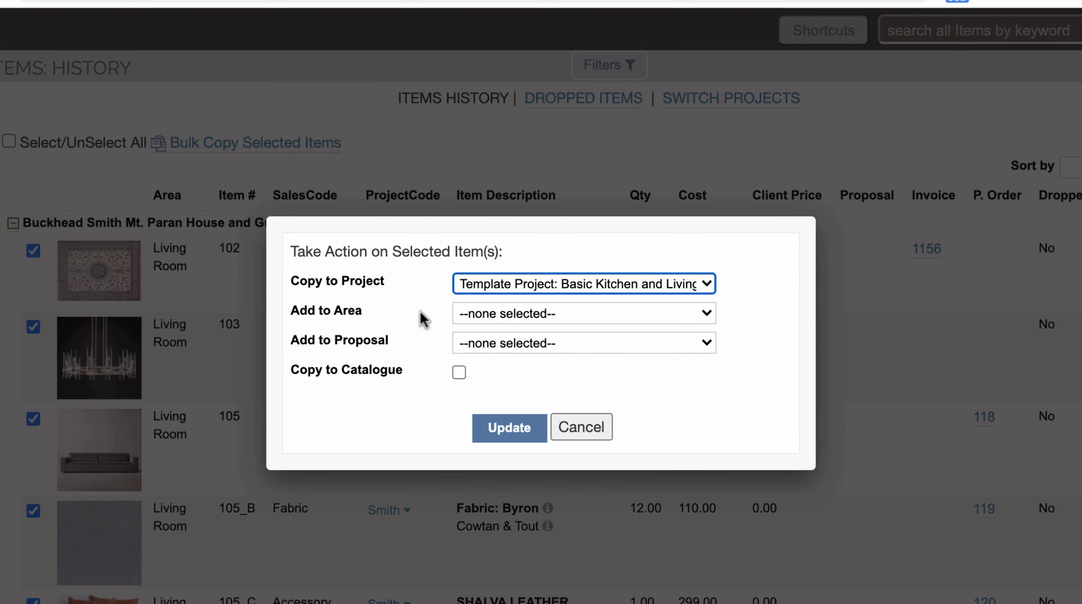
pyautogui.click(506, 313)
pyautogui.click(505, 383)
pyautogui.click(503, 427)
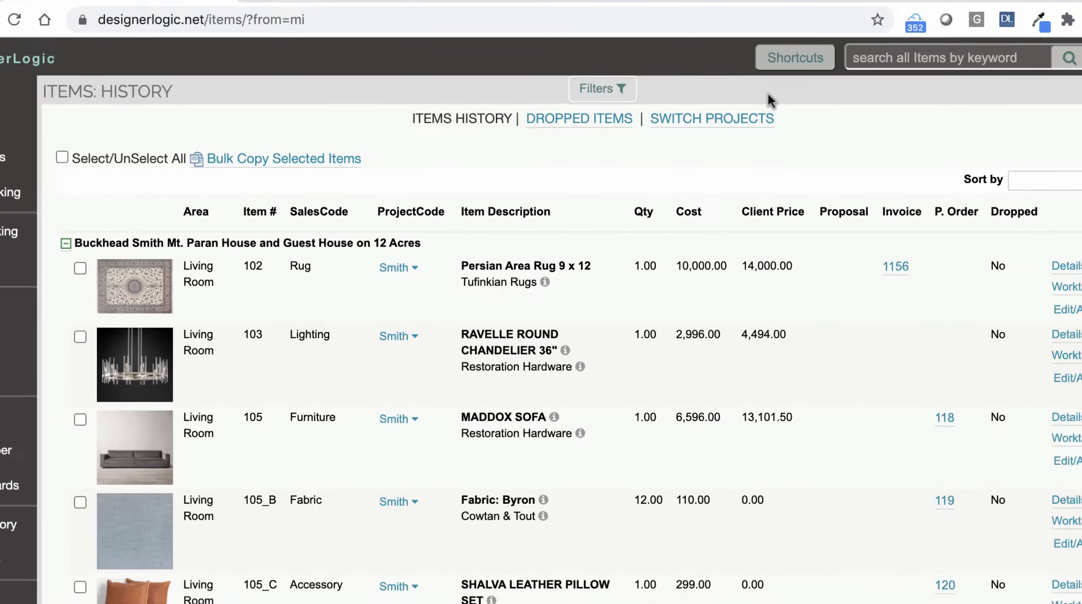
# Step: Open the items and work list of "Template Project: Basic Kitchen and Living Room" and review its kitchen and living room items
pyautogui.click(795, 60)
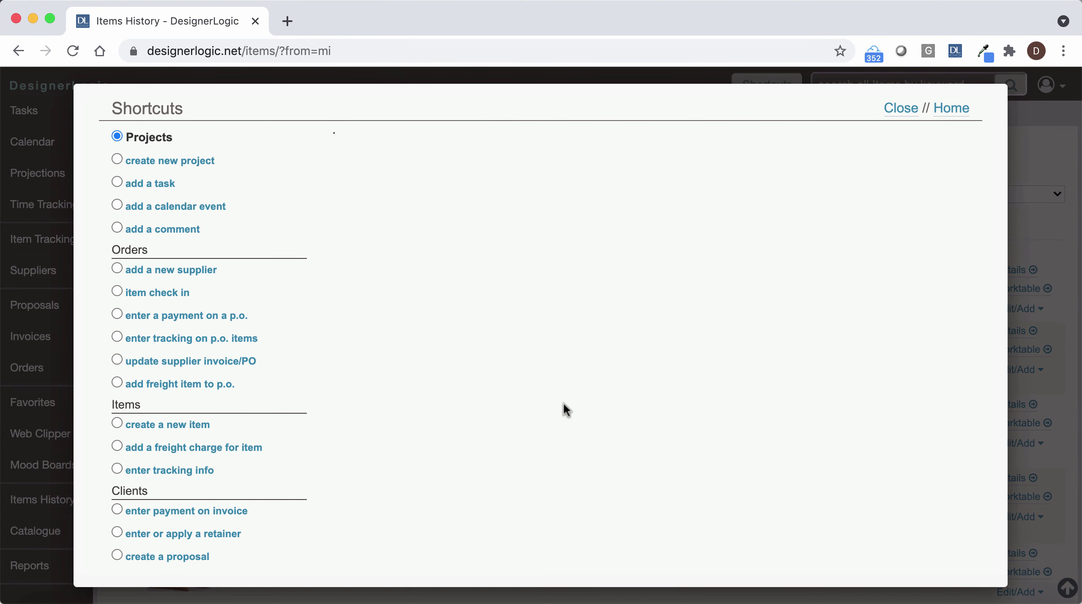
pyautogui.scroll(-4, 563, 403)
pyautogui.click(476, 447)
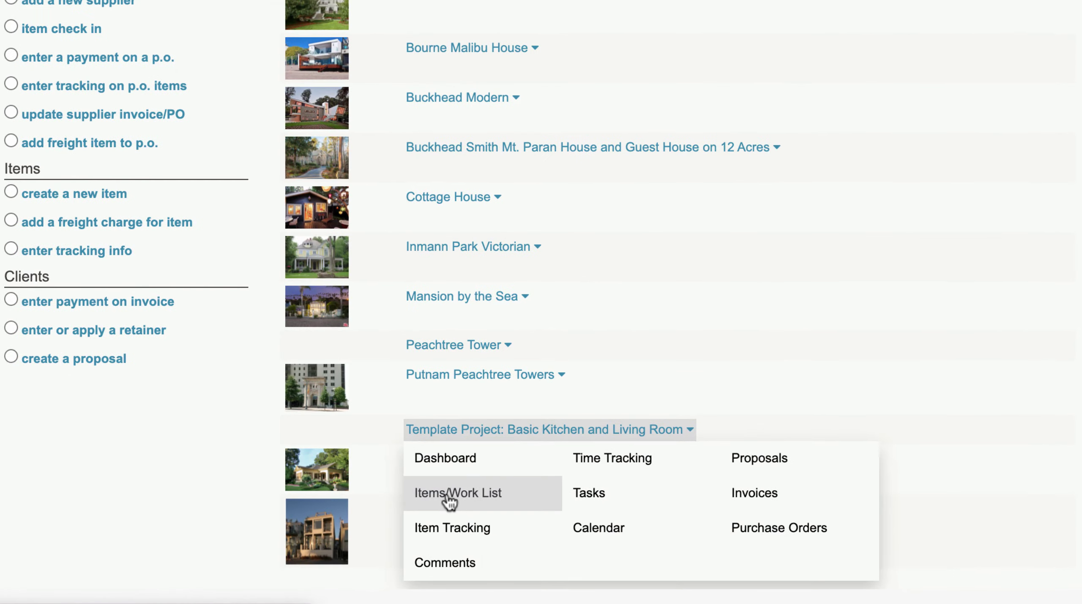
pyautogui.click(468, 503)
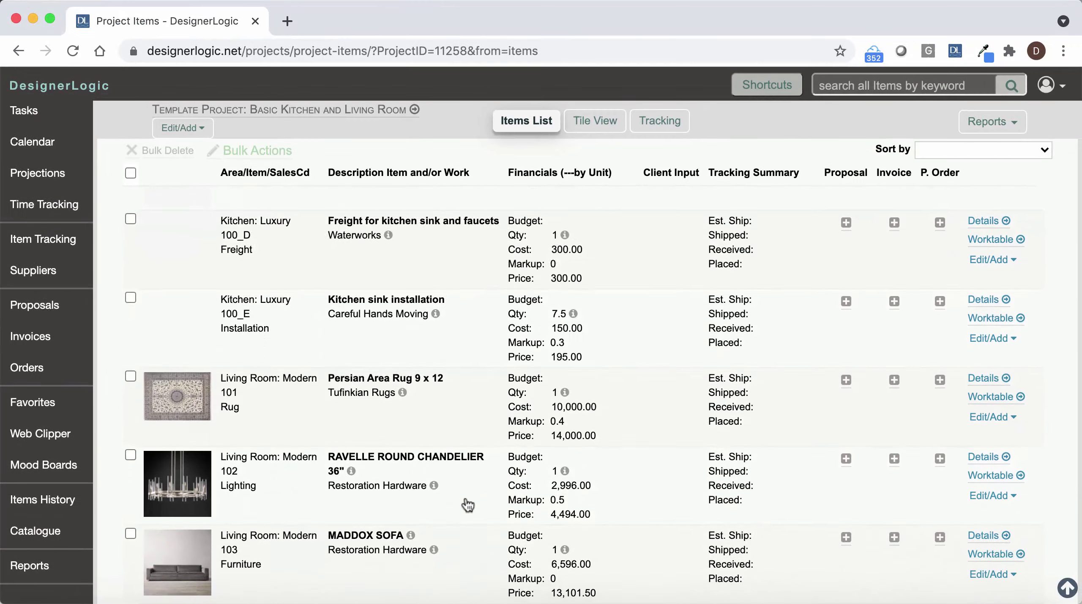
pyautogui.scroll(-4, 467, 504)
pyautogui.scroll(10, 467, 509)
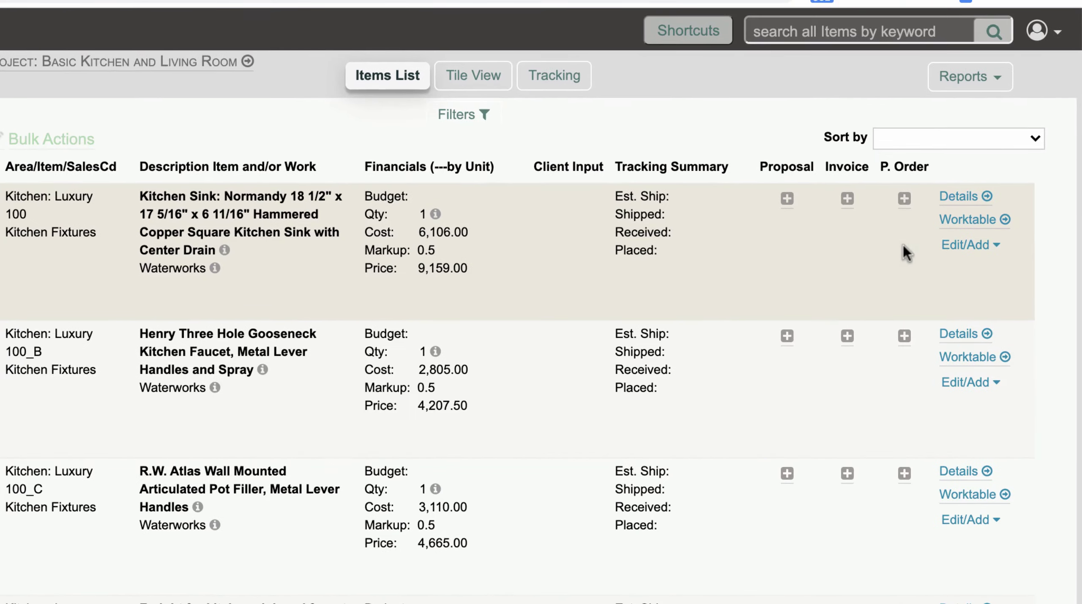
pyautogui.click(981, 254)
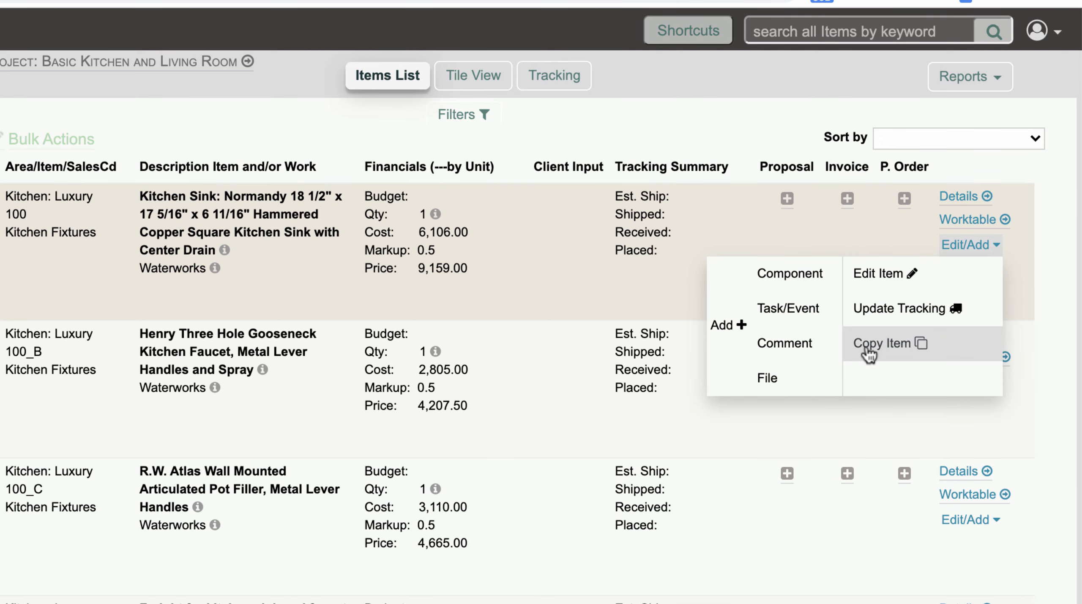
pyautogui.click(634, 339)
pyautogui.scroll(-10, 651, 338)
pyautogui.click(957, 418)
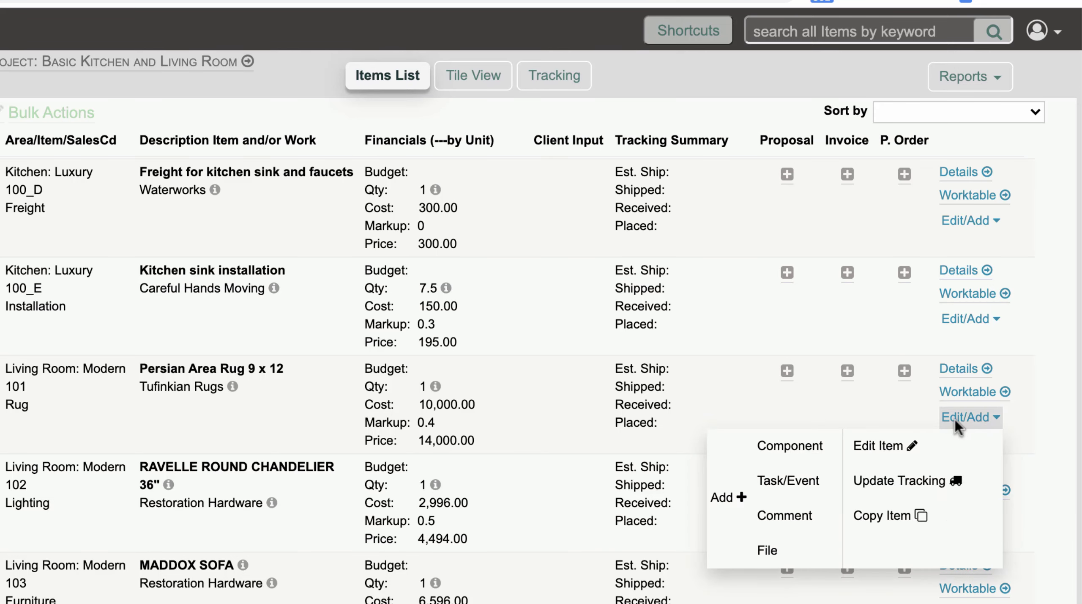
pyautogui.click(880, 521)
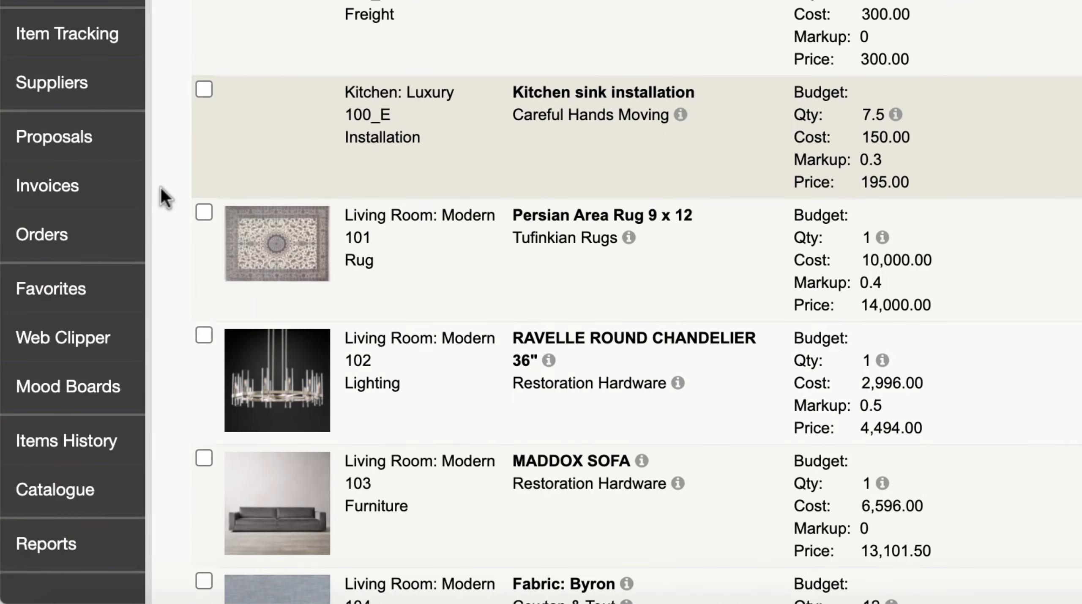
# Step: Filter the items history to "Template Project: Basic Kitchen and Living Room", area "Living Room: Modern"
pyautogui.click(51, 442)
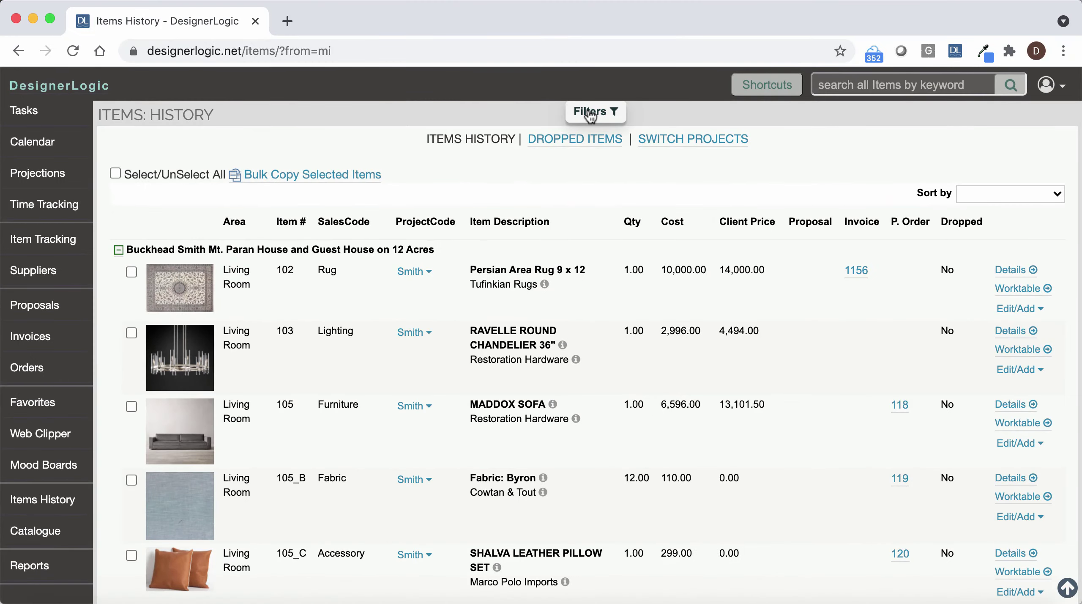
pyautogui.click(590, 114)
pyautogui.click(427, 156)
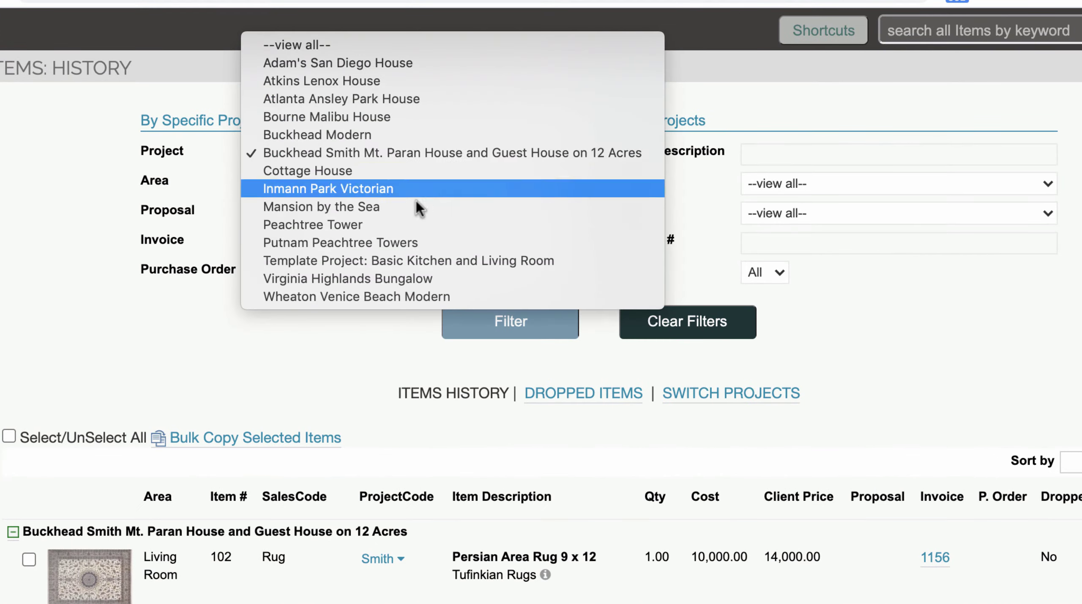
pyautogui.click(407, 259)
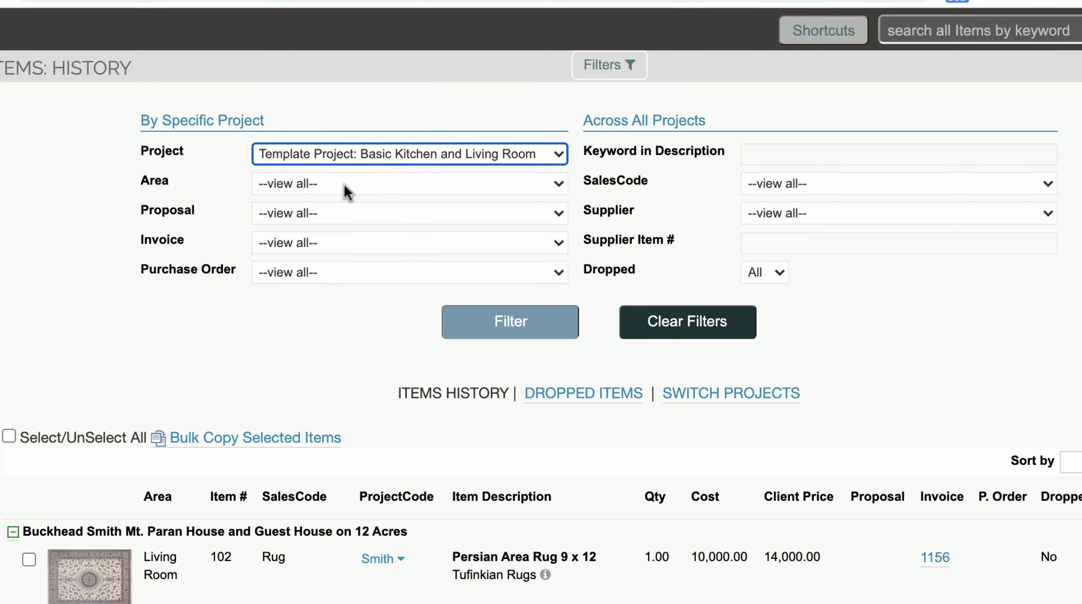
pyautogui.click(344, 186)
pyautogui.click(342, 217)
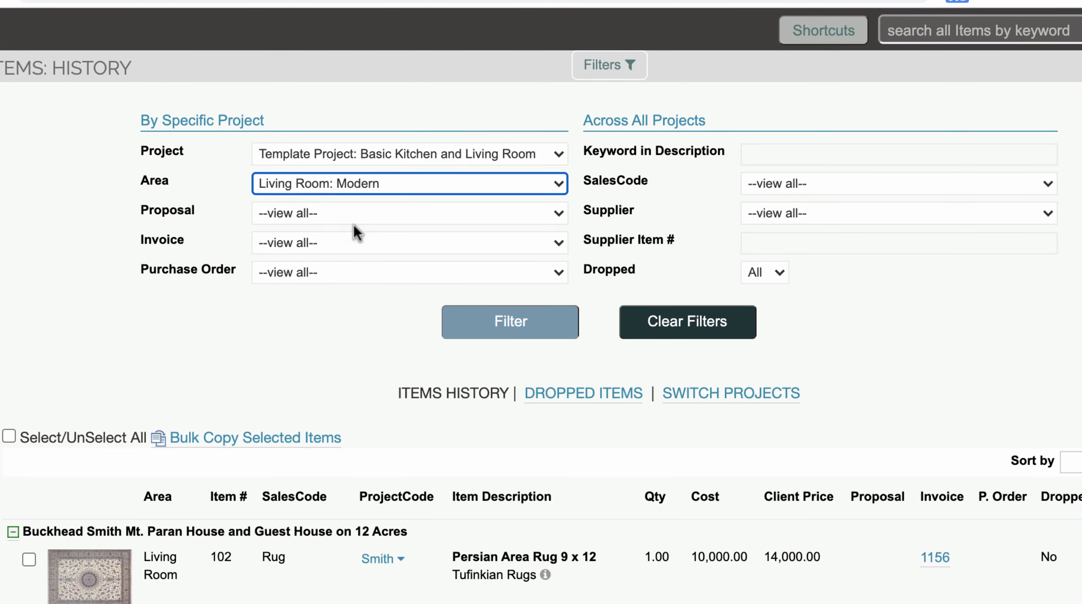
pyautogui.click(510, 321)
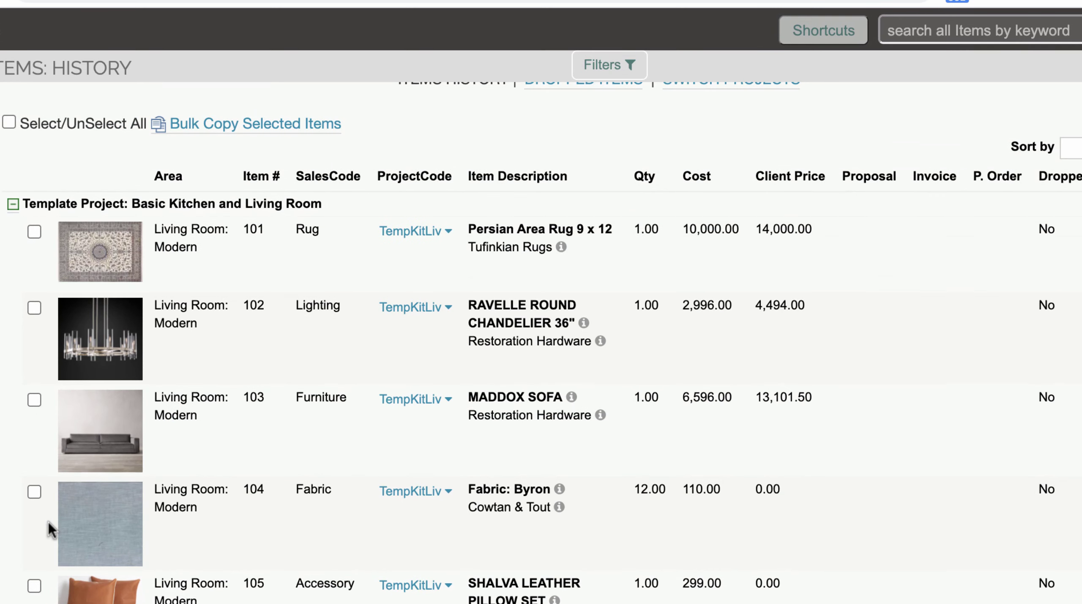
# Step: Try to bulk copy all the template's modern living room items to the Peachtree Tower project, area "Living Room"
pyautogui.click(9, 123)
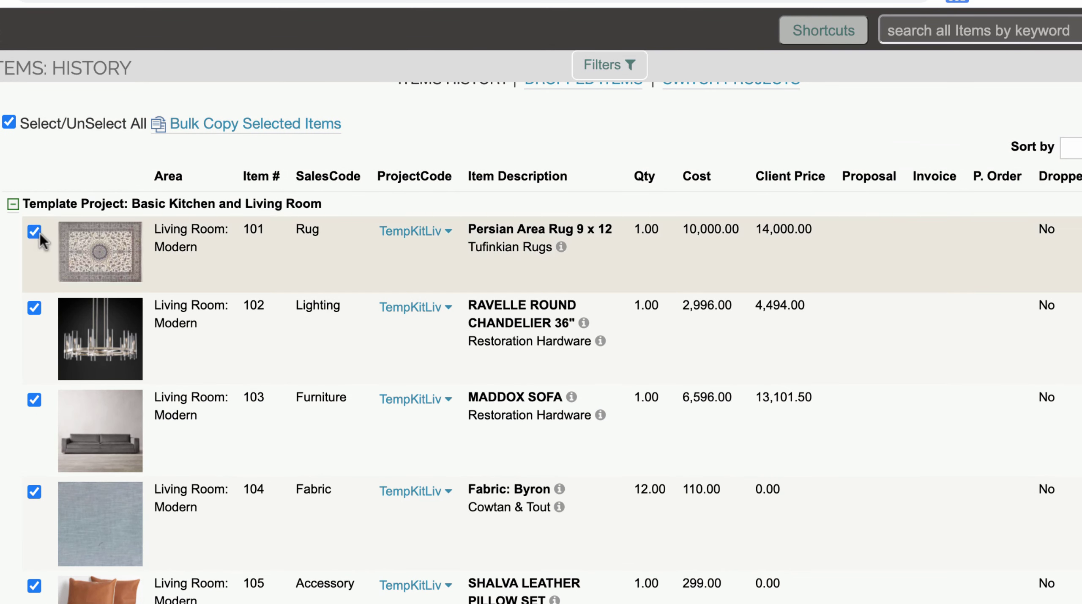
pyautogui.click(252, 122)
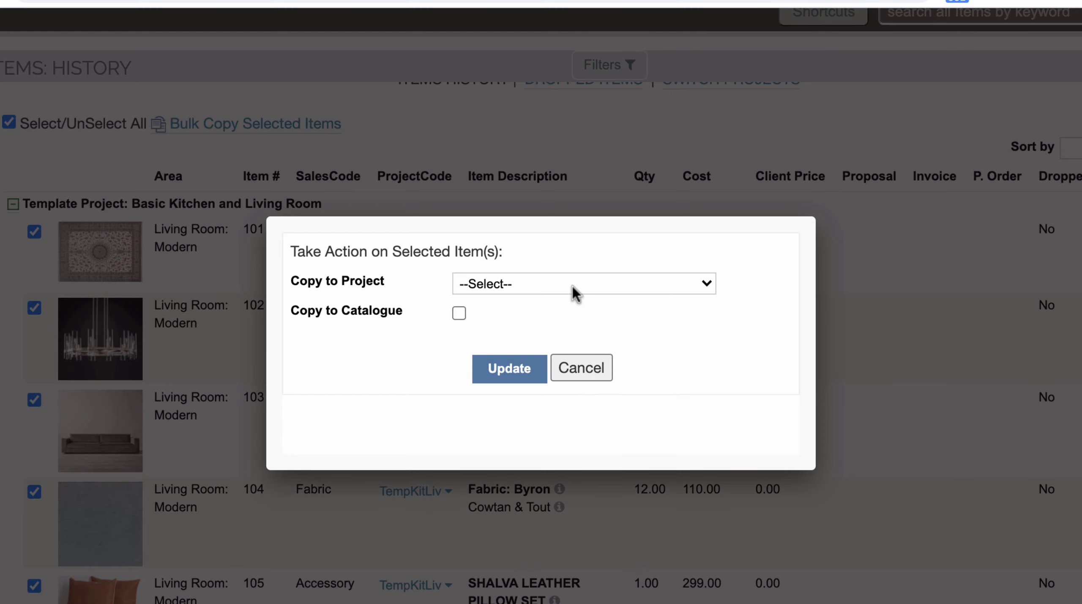
pyautogui.click(573, 286)
pyautogui.click(565, 336)
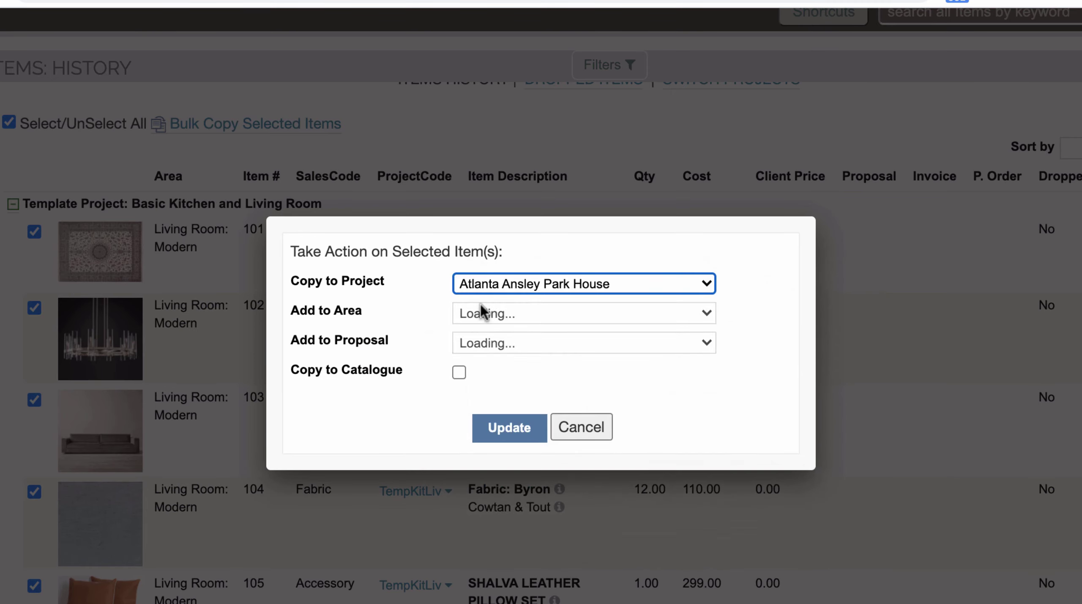
pyautogui.click(508, 286)
pyautogui.click(512, 407)
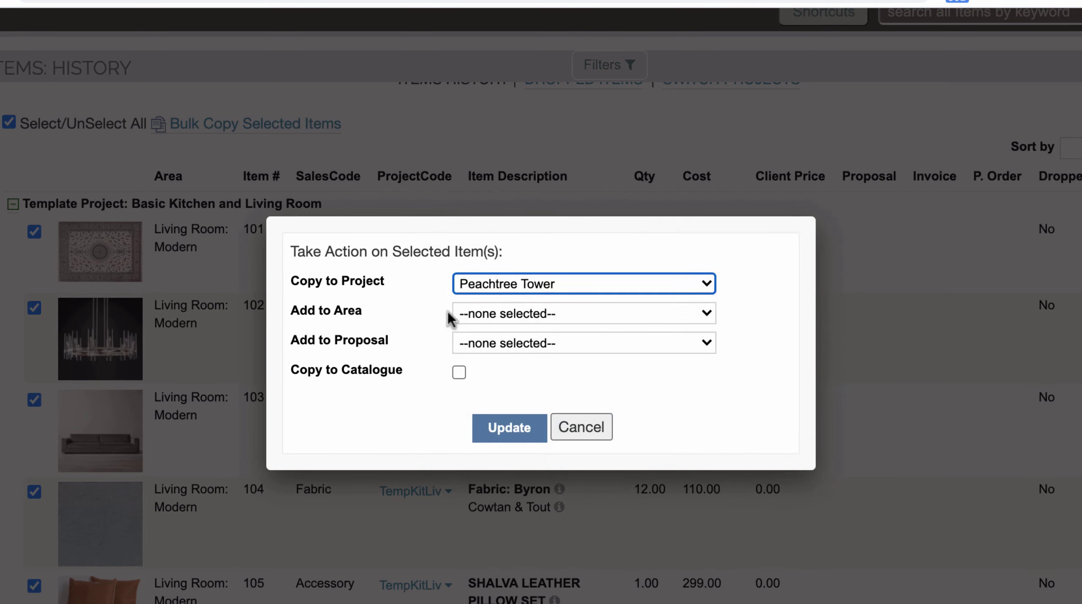
pyautogui.click(491, 313)
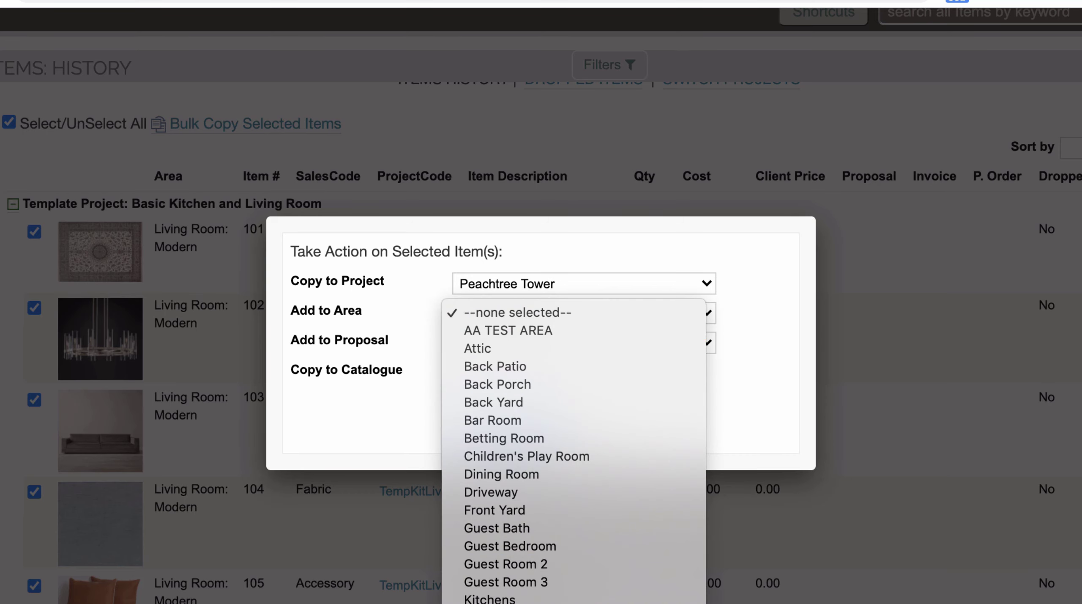
pyautogui.click(499, 602)
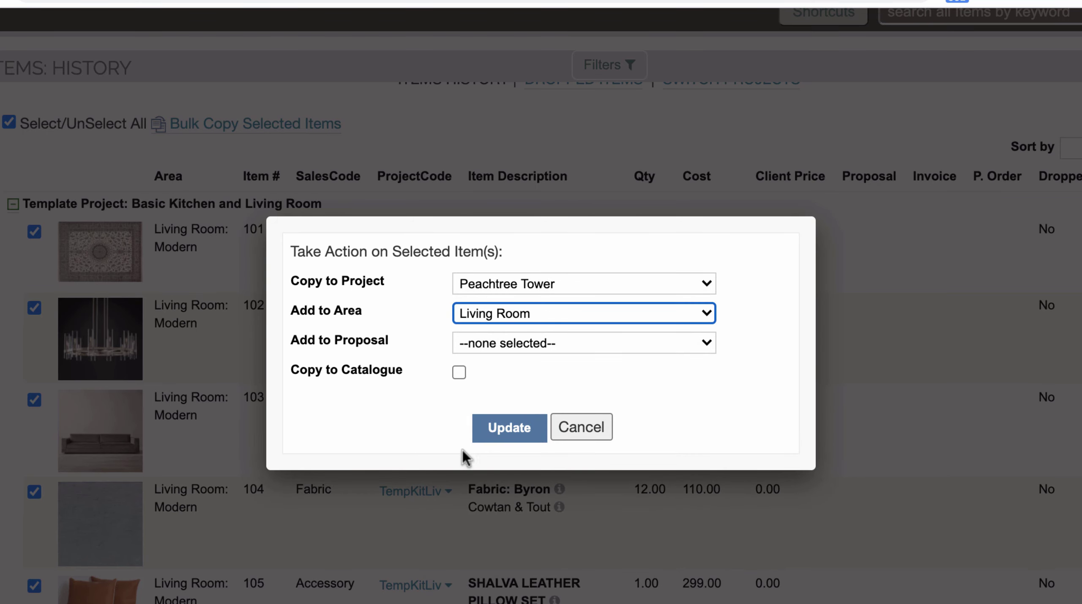
pyautogui.click(583, 427)
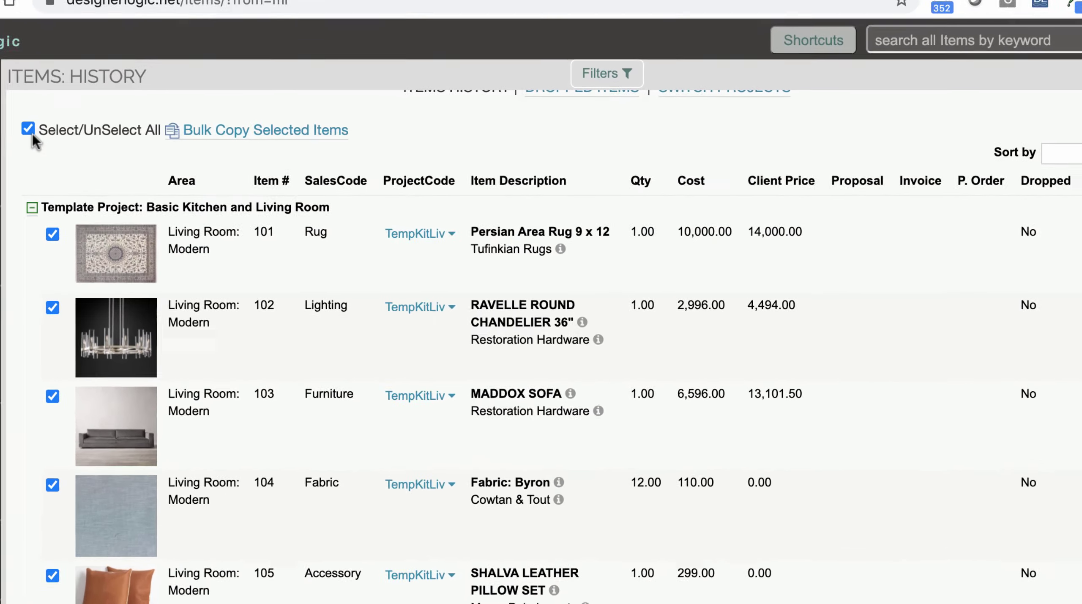
pyautogui.click(28, 128)
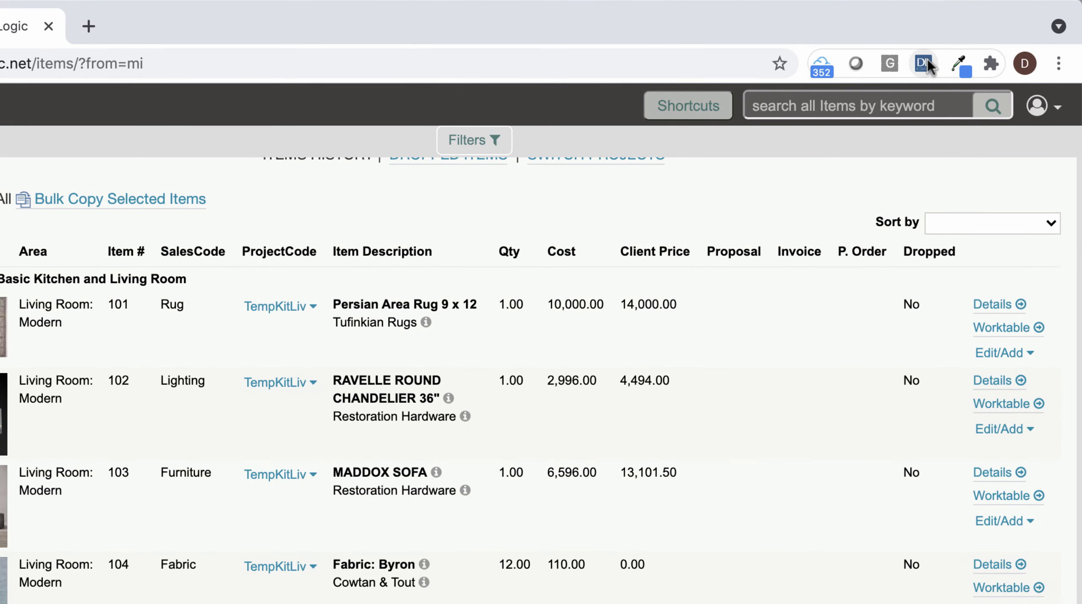
# Step: Open the login form of the DesignerLogic browser extension
pyautogui.click(926, 64)
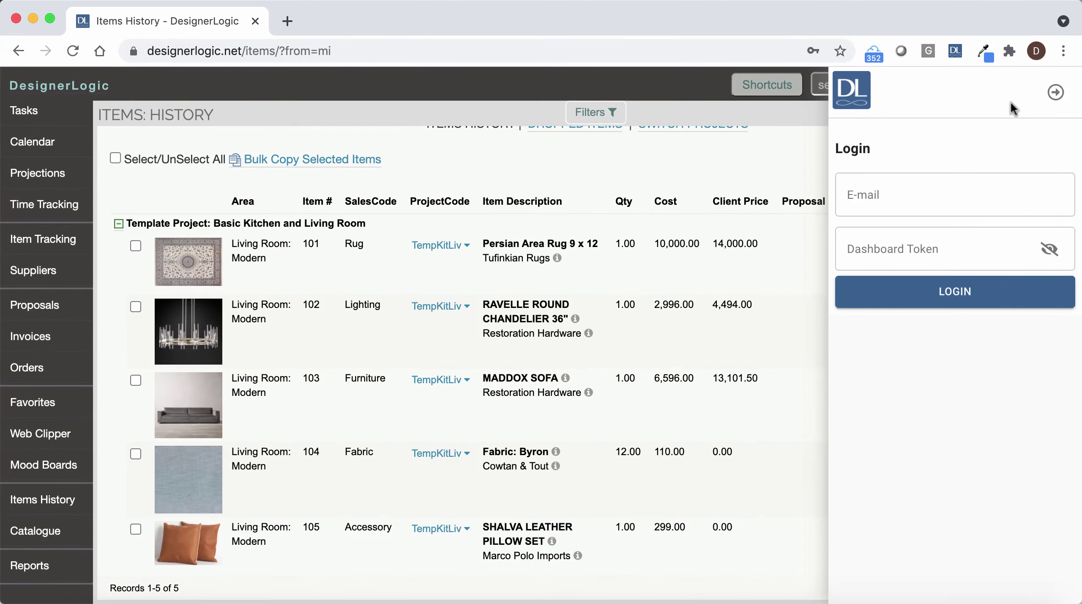
# Step: Close the extension's login form and filter the active projects on the home page to project type "Template"
pyautogui.click(1056, 92)
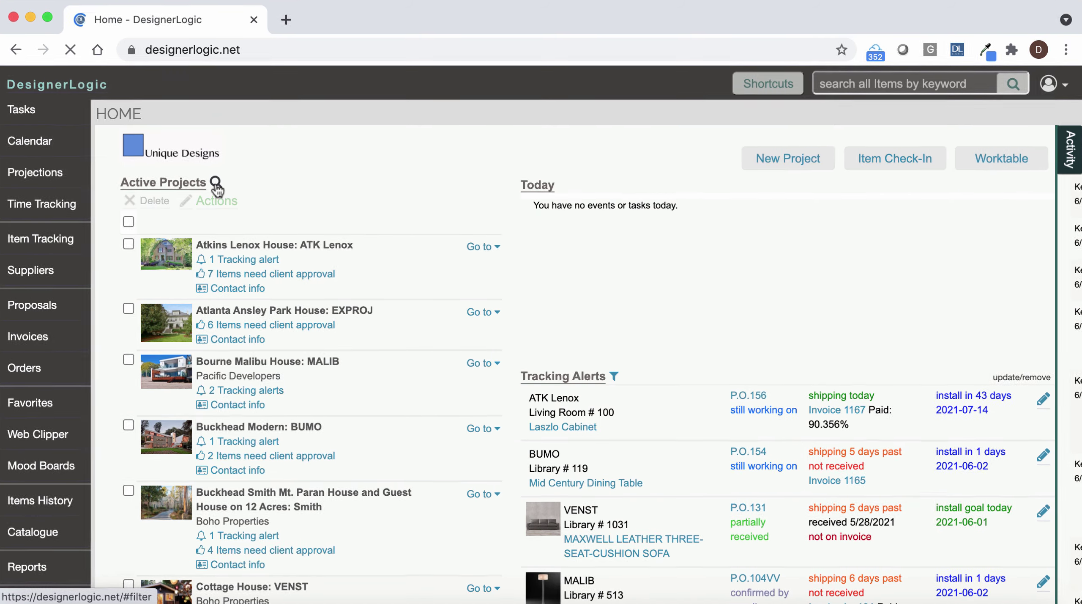
pyautogui.click(218, 184)
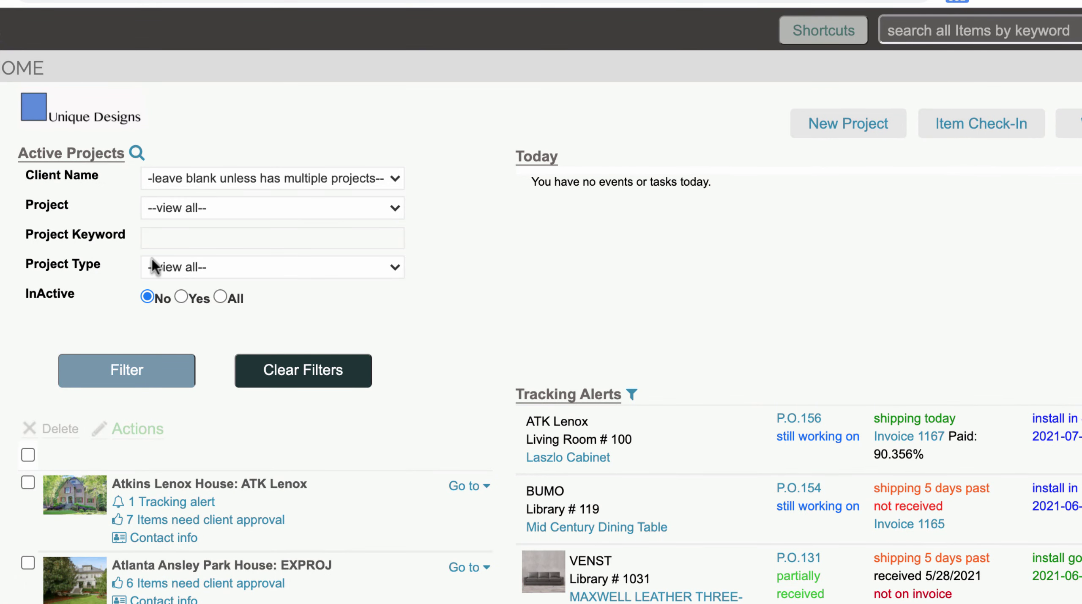
pyautogui.click(186, 262)
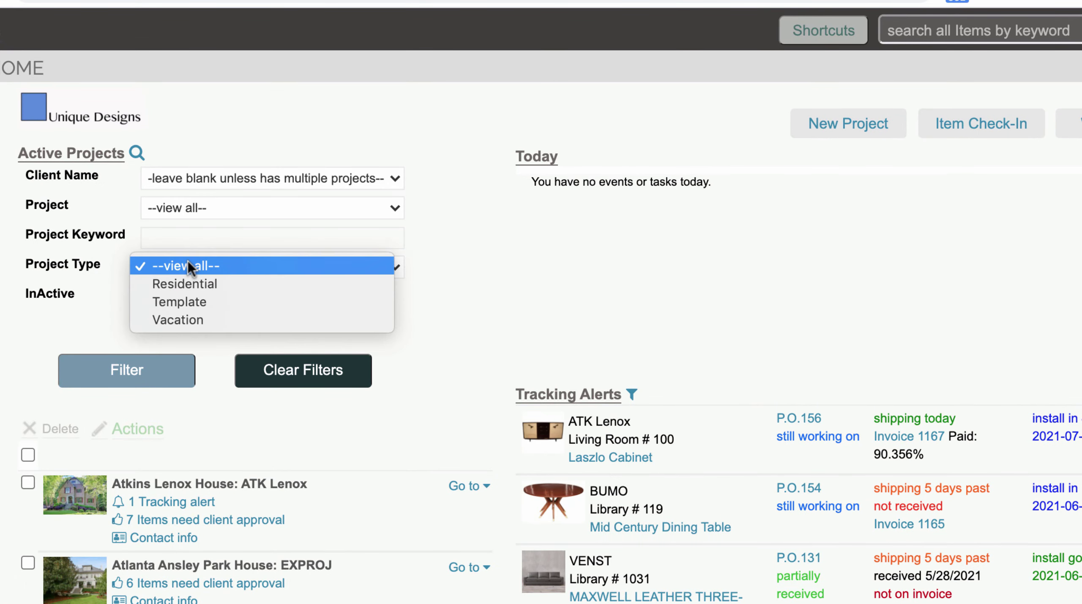
pyautogui.click(200, 301)
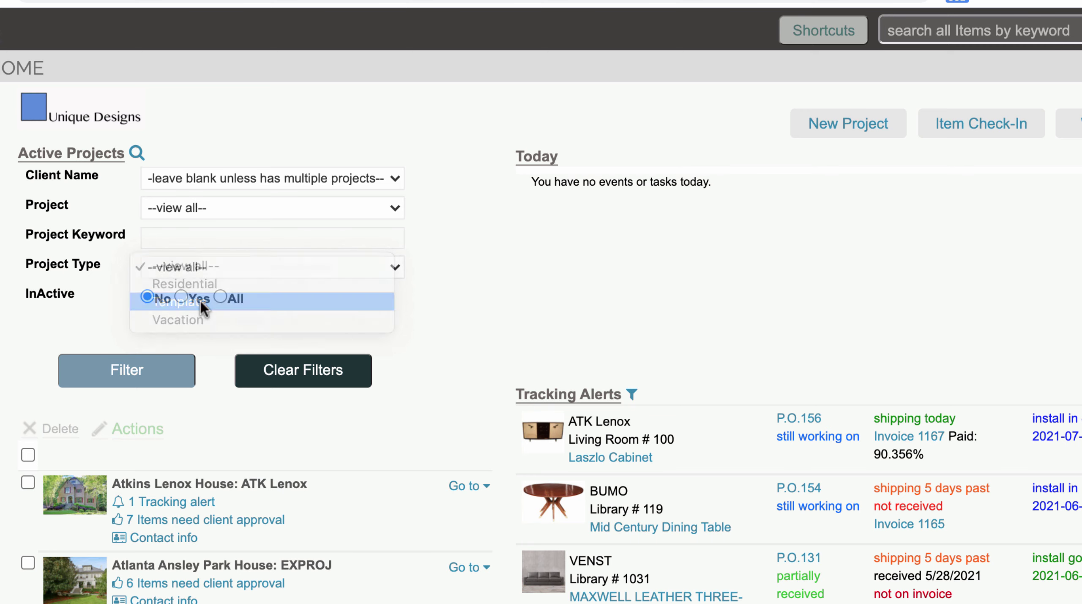
pyautogui.click(121, 378)
pyautogui.scroll(-3, 185, 561)
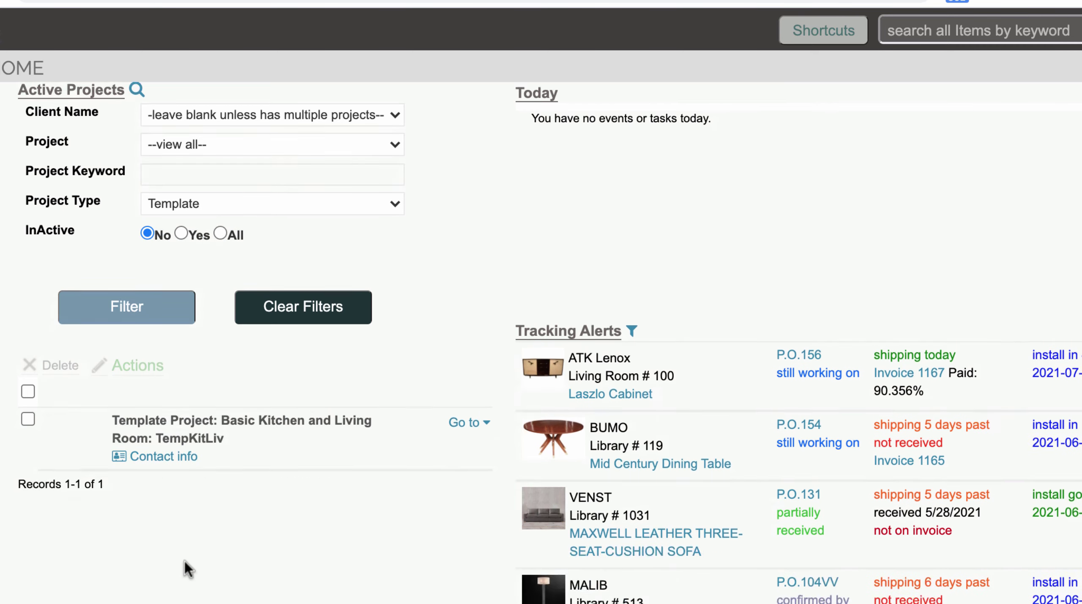
pyautogui.scroll(-5, 184, 562)
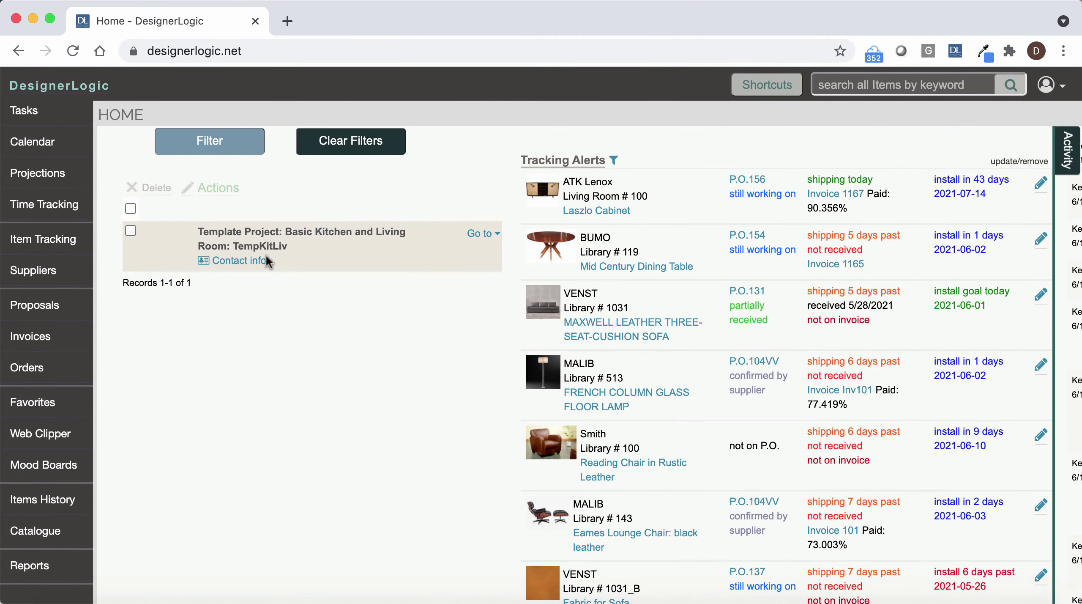
pyautogui.scroll(2, 307, 430)
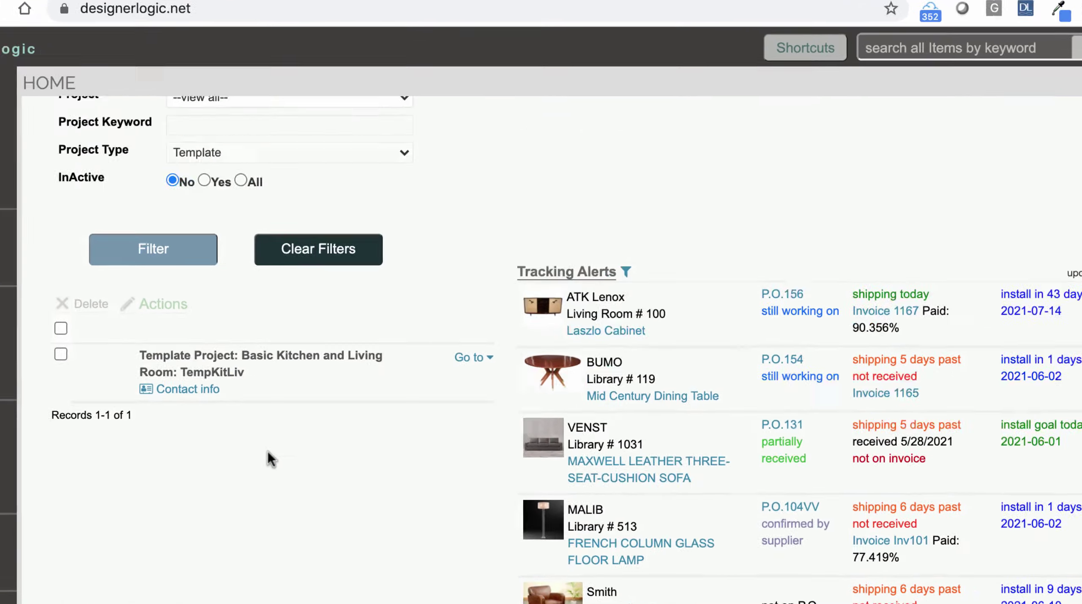